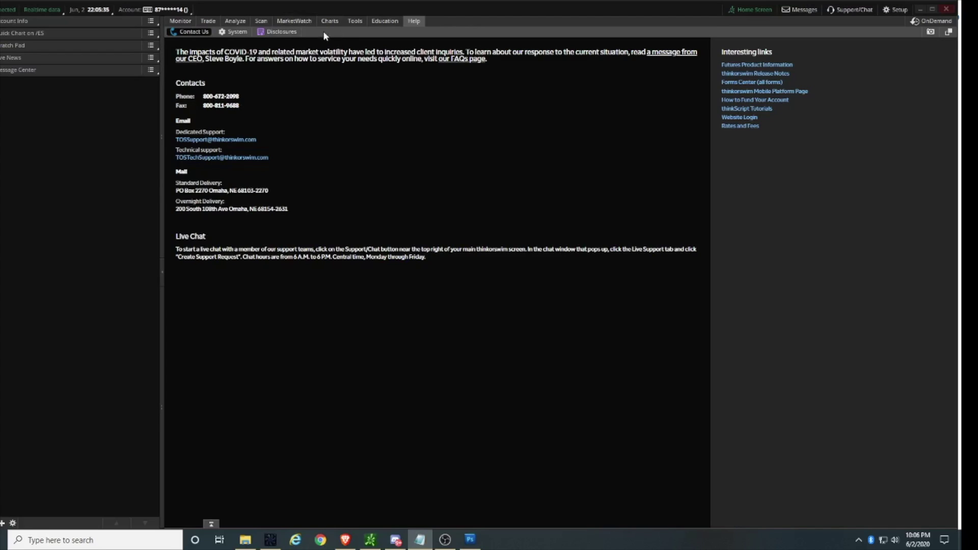
Step: Switch to the MarketWatch Quotes table listing the FUTURES contracts
left_click(304, 22)
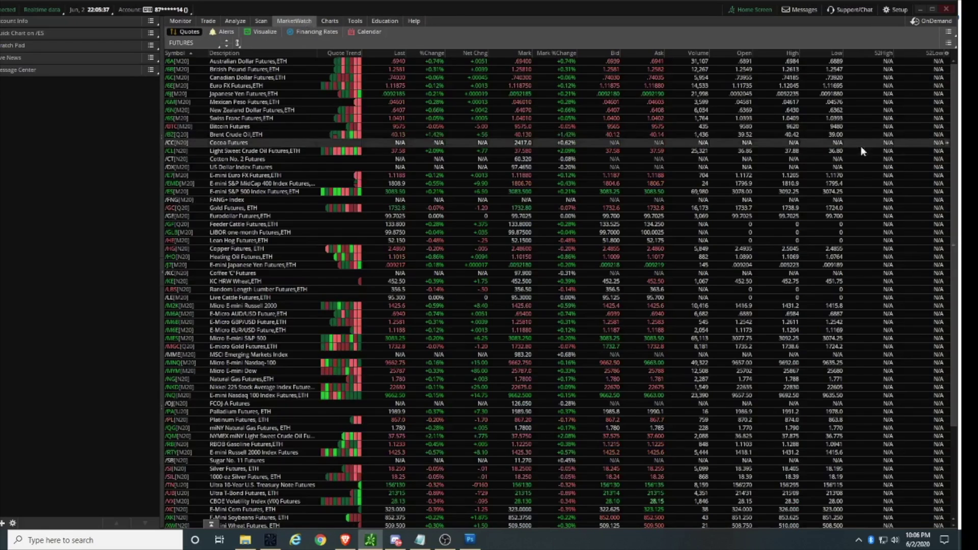
Step: Create a new watchlist named 'A WATCHLIST (TUTORIAL) 2020'
left_click(949, 45)
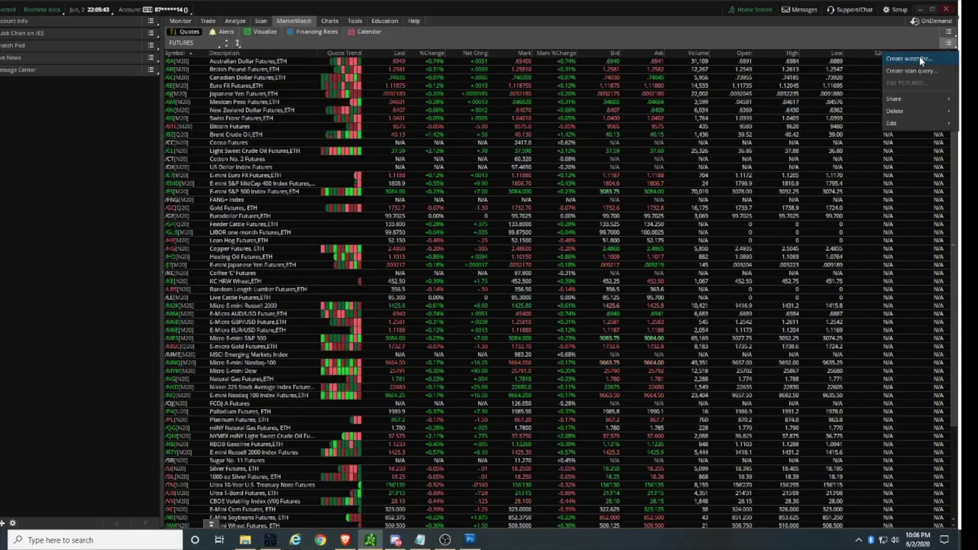
left_click(920, 56)
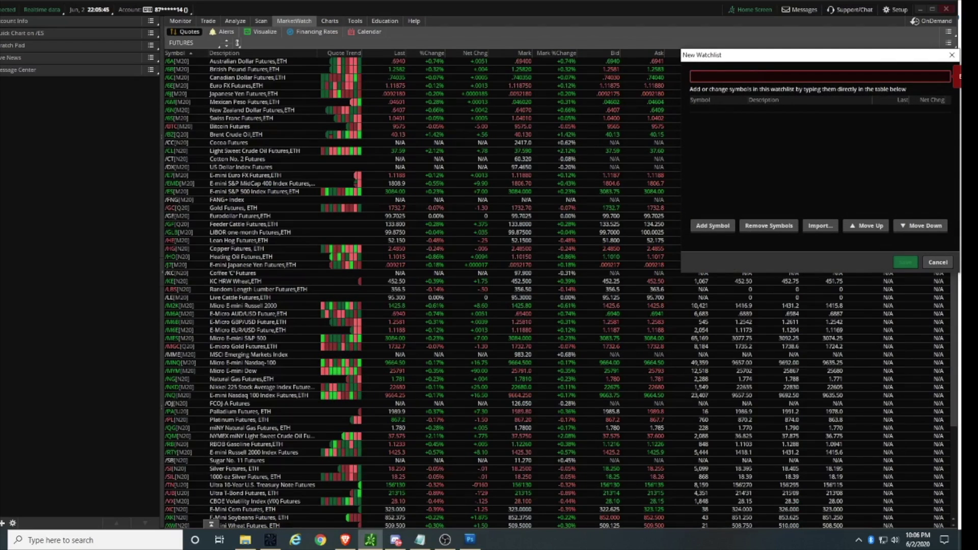
type("A WA")
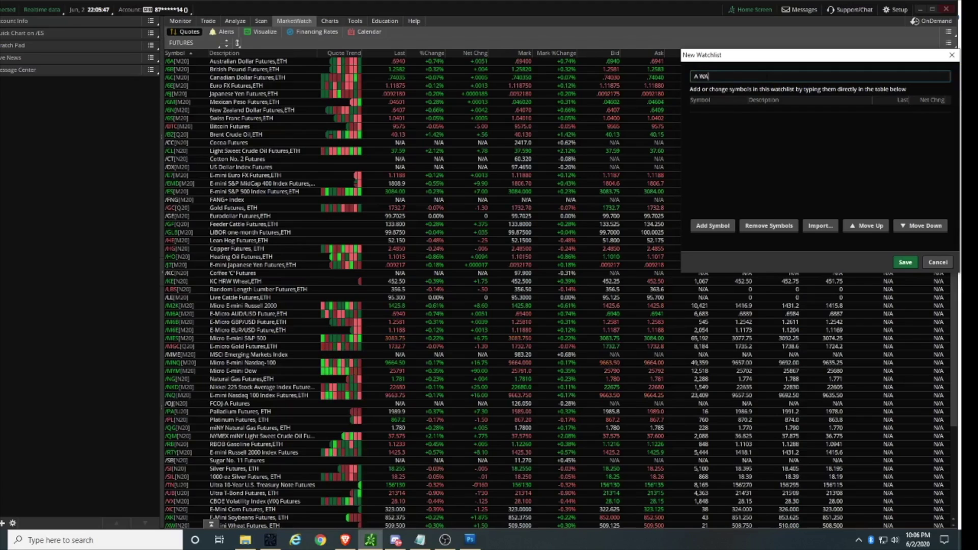
type("TCHLIST TUTORIAL")
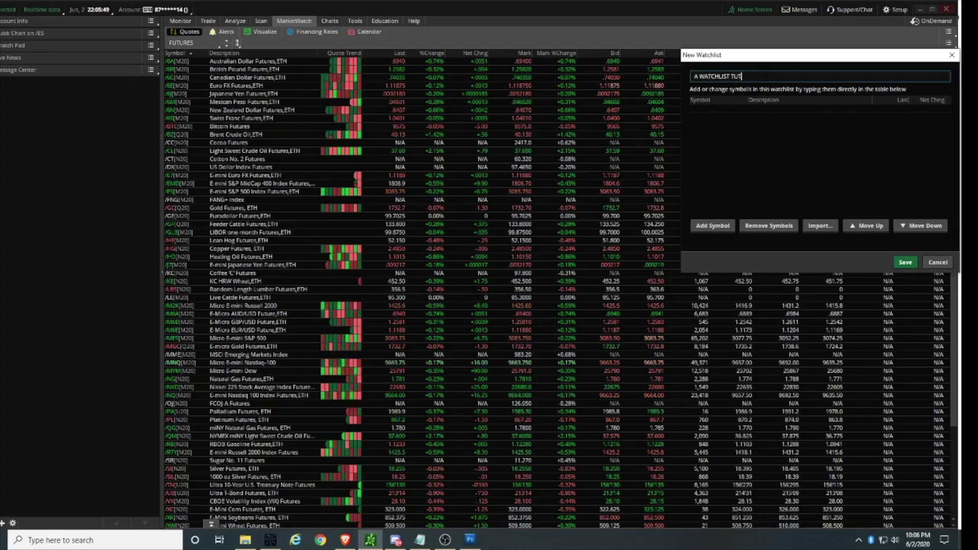
key("BackSpace")
key("BackSpace")
key("BackSpace")
key("BackSpace")
key("BackSpace")
key("BackSpace")
key("BackSpace")
key("BackSpace")
key("BackSpace")
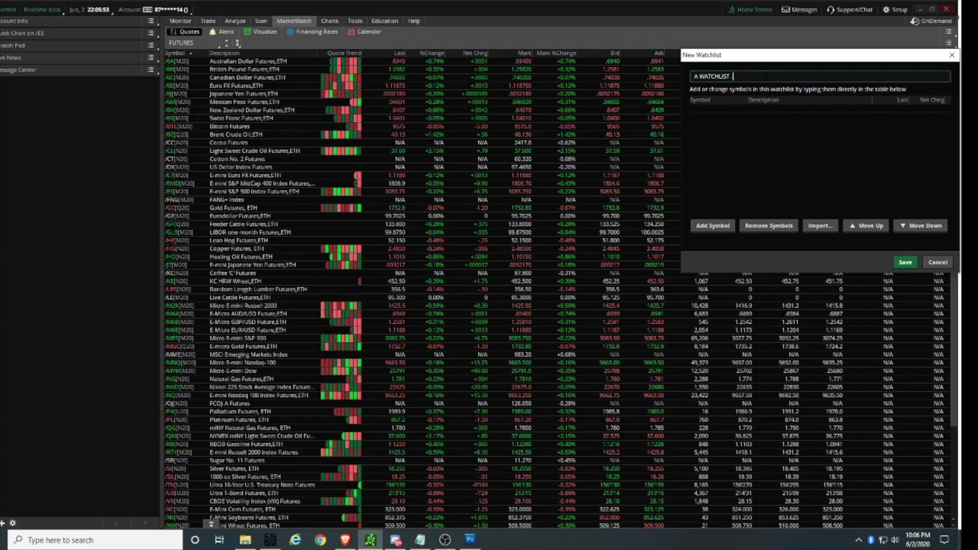
type("(T")
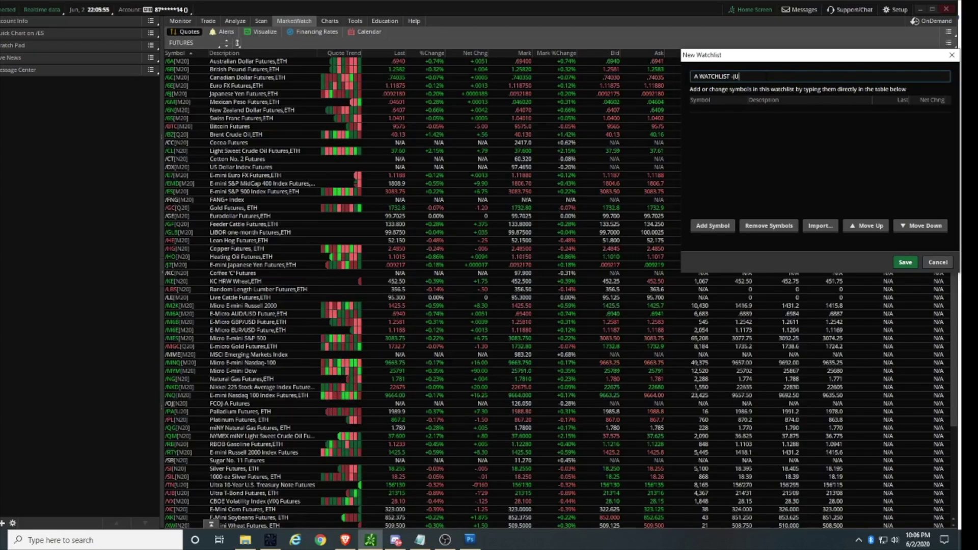
type("UTORIAL)")
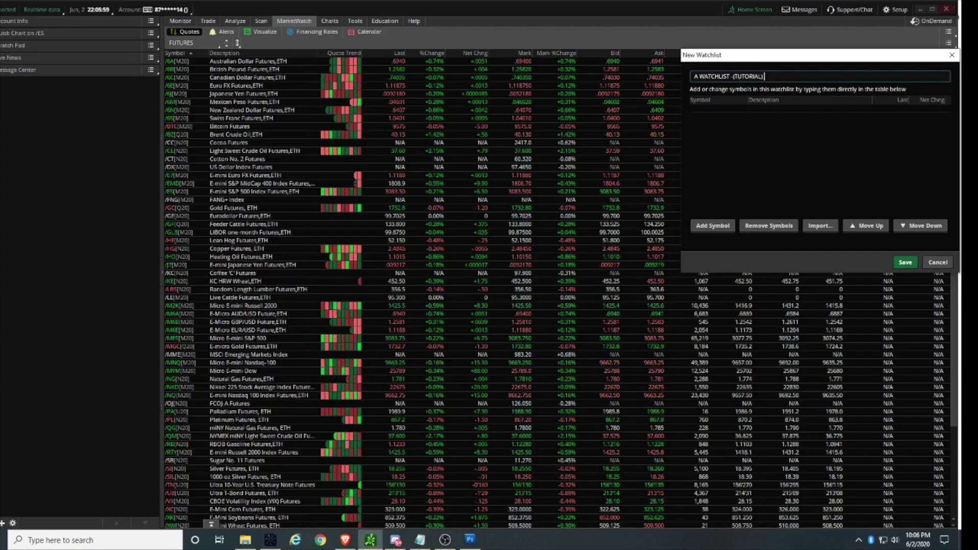
type(" 2020")
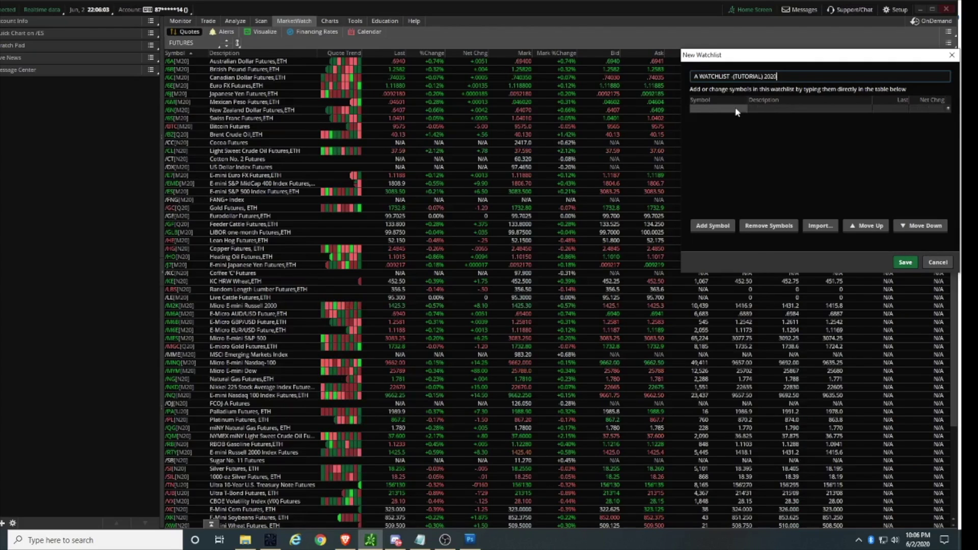
left_click(701, 105)
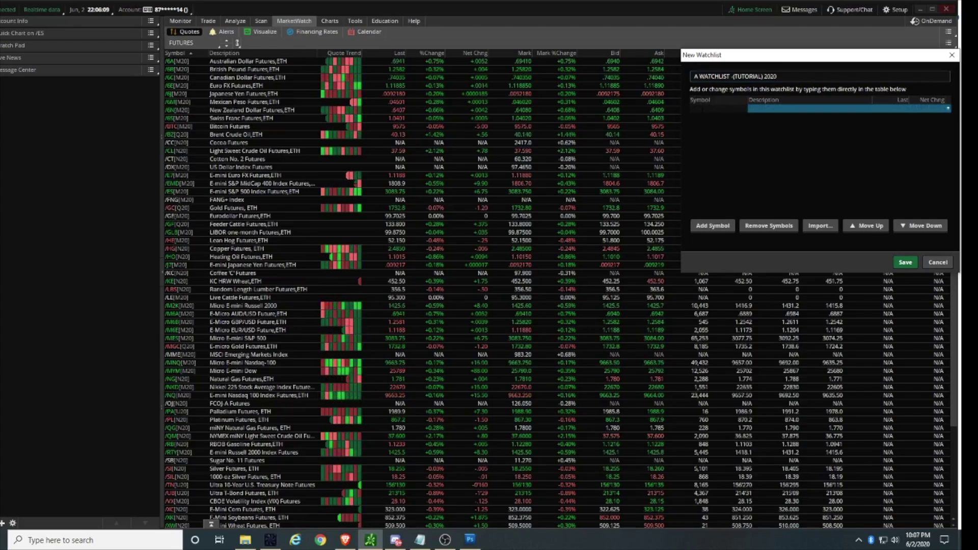
Step: Enter the symbols /ES, /CL, /NQ, AAPL, GOOG and SPY into the watchlist
type("/ES")
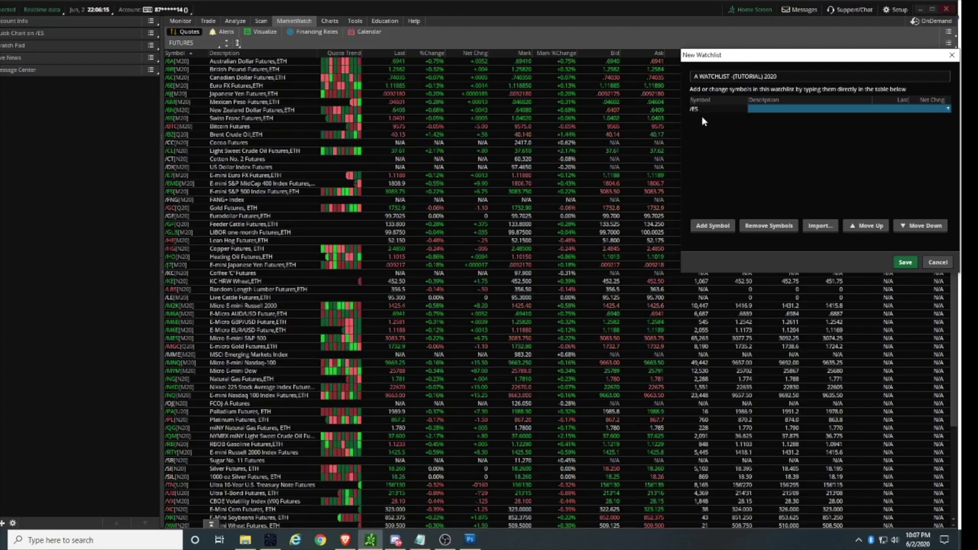
key("Return")
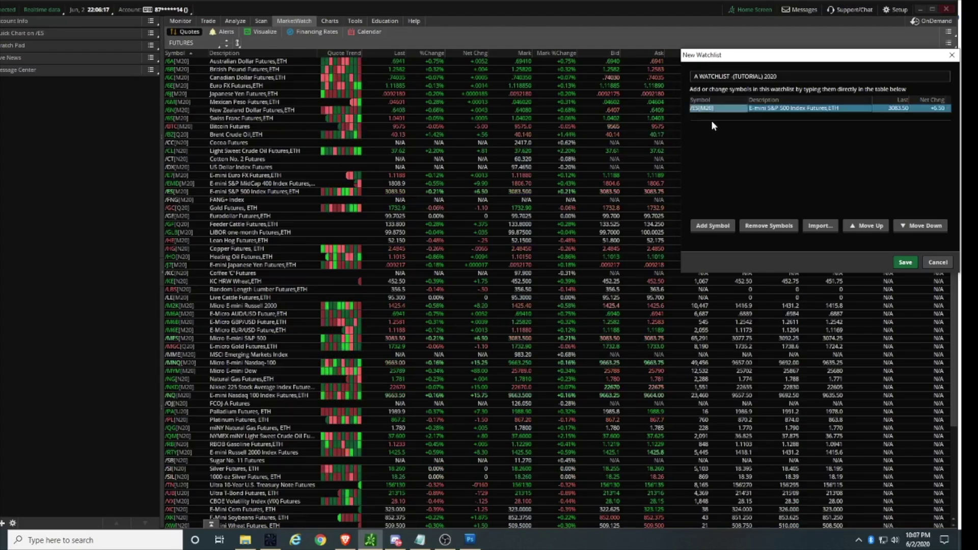
type("/CL")
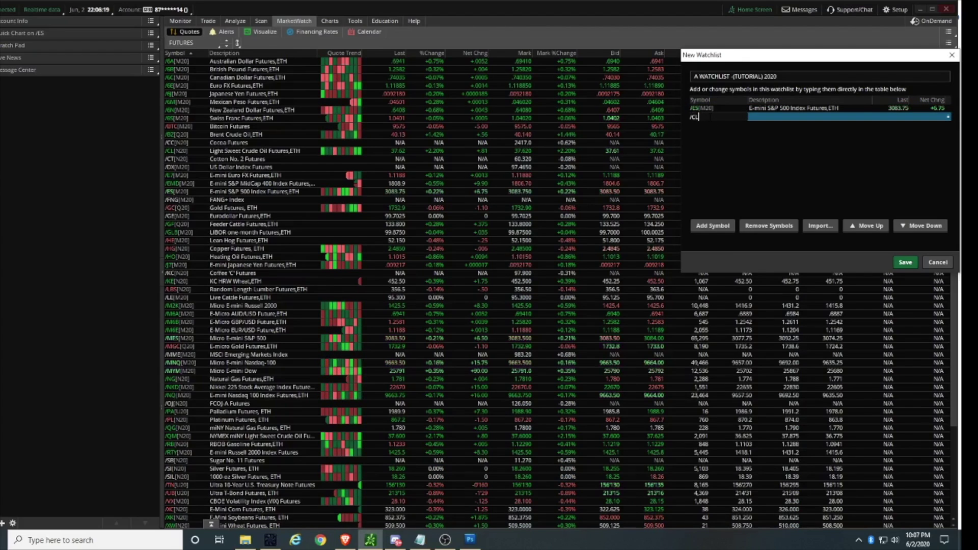
key("Return")
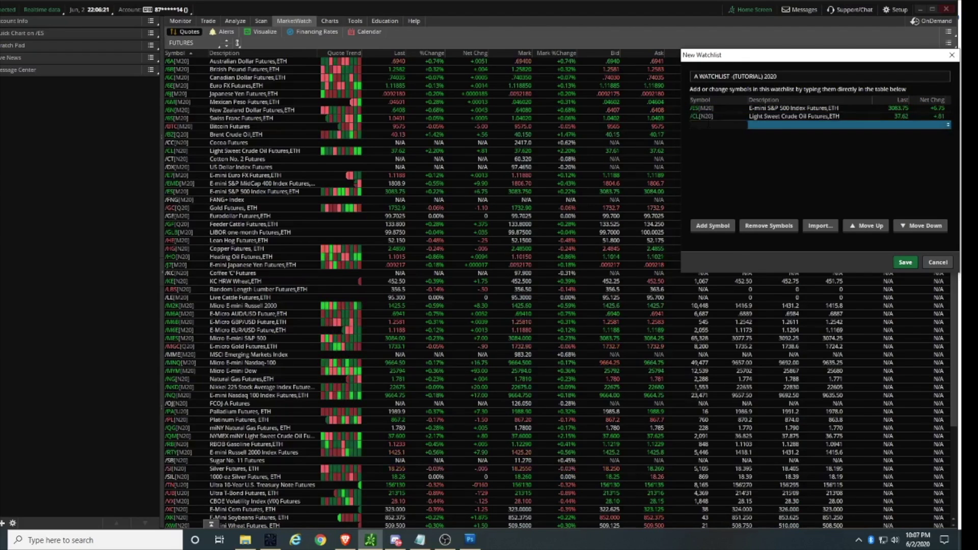
type("/NQ")
key("Return")
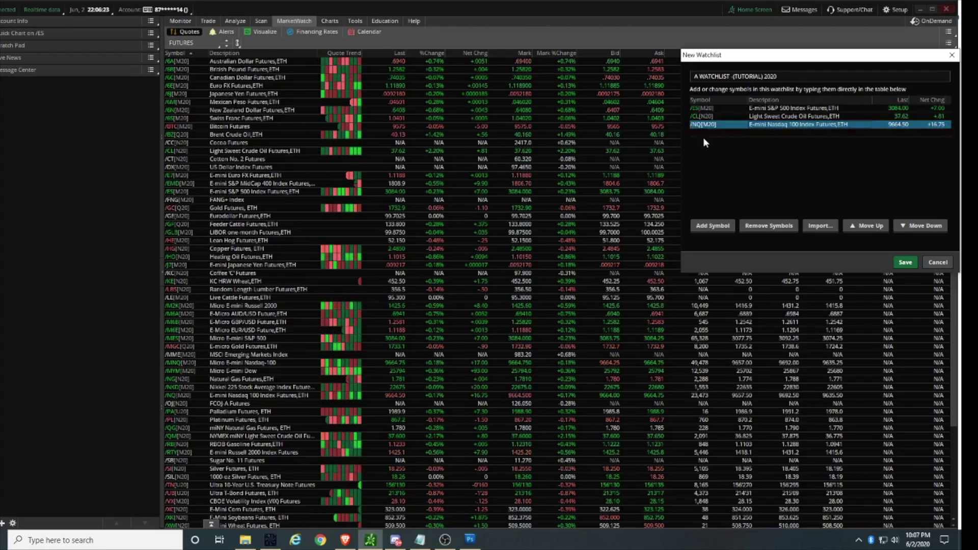
type("AAPL")
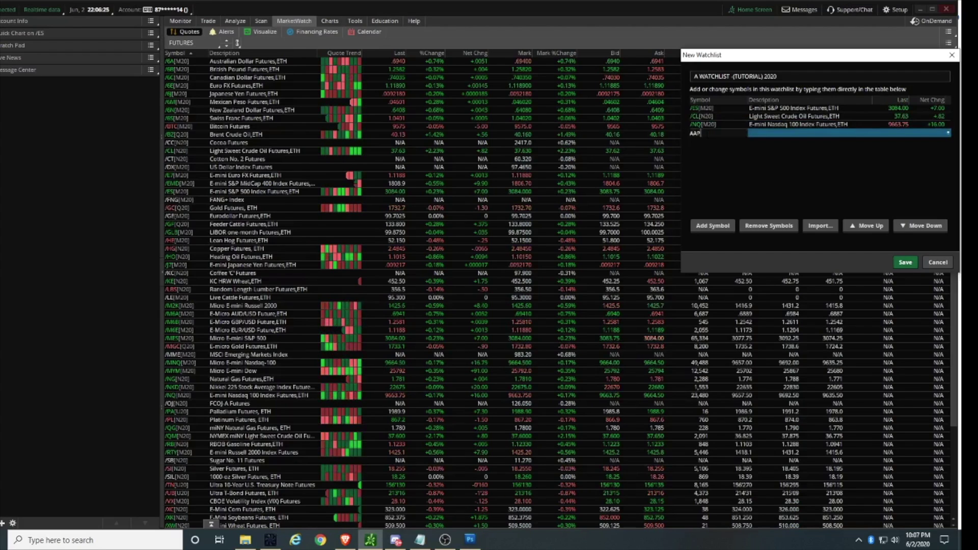
left_click(705, 136)
type("GO")
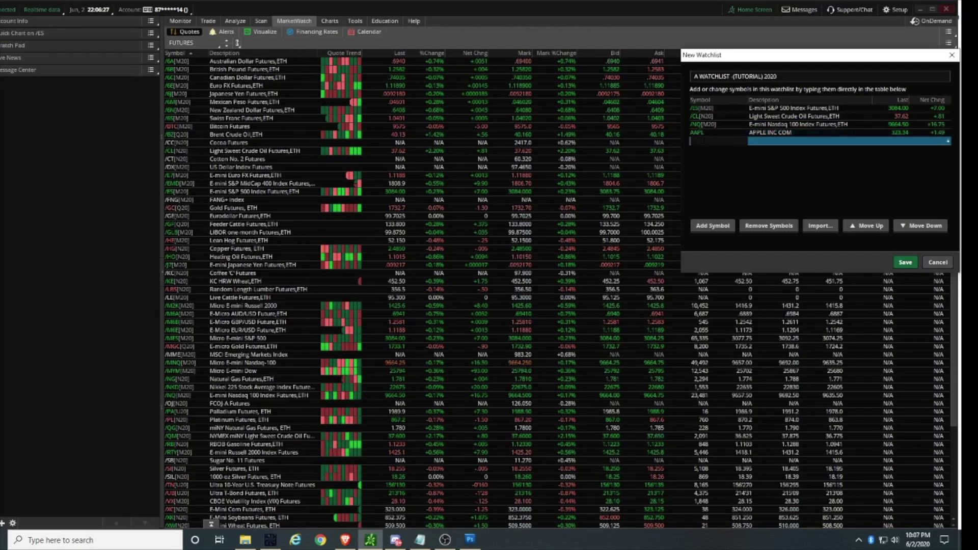
type("OG")
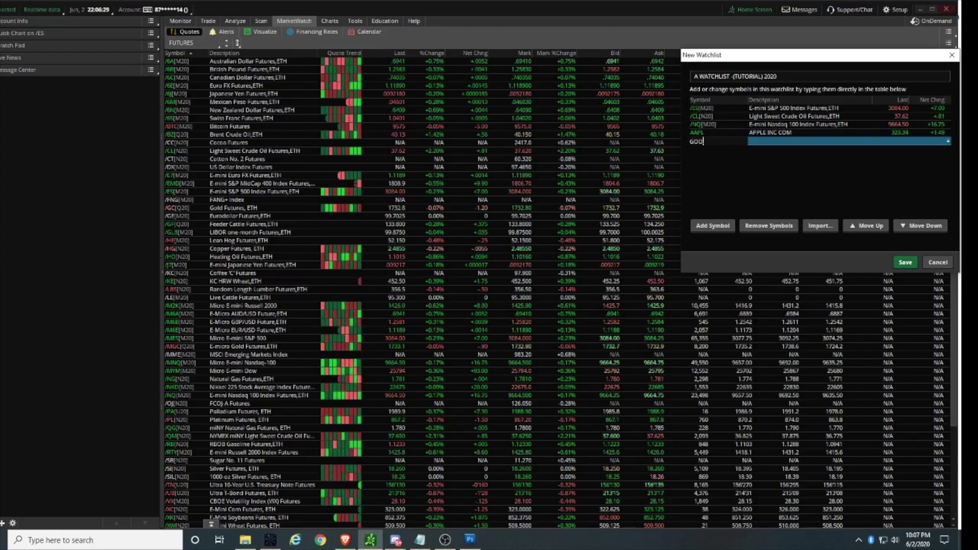
left_click(714, 151)
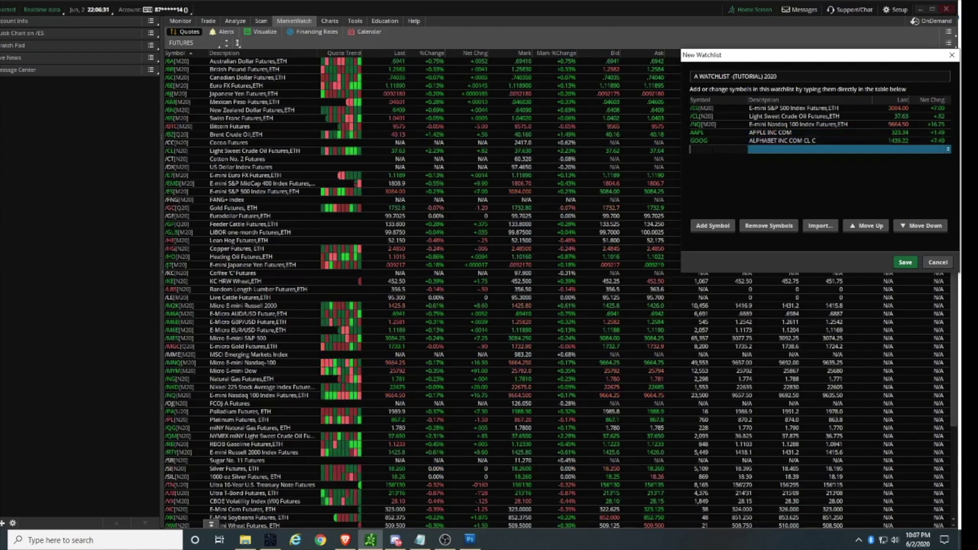
type("SPY")
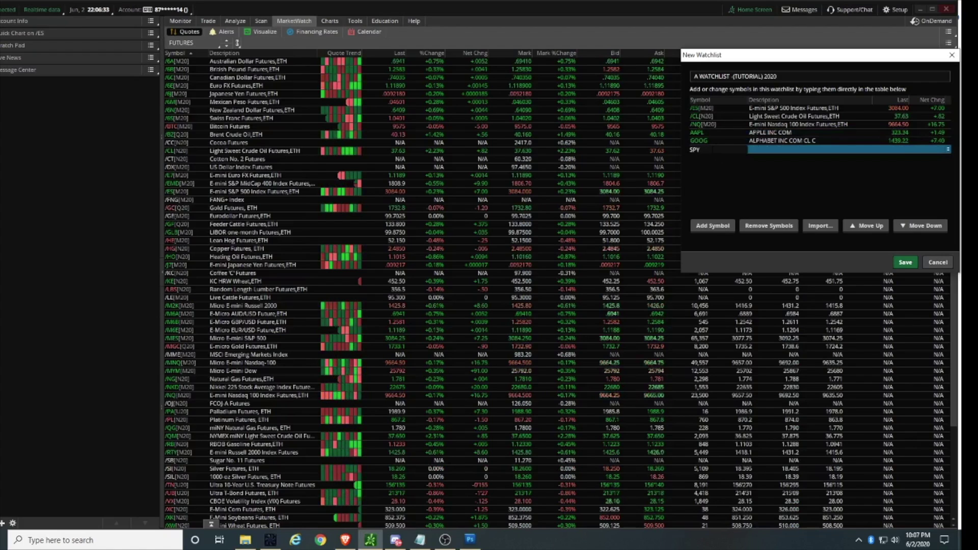
Step: Save the six-symbol watchlist and add a Watchlist gadget to the left sidebar
left_click(910, 263)
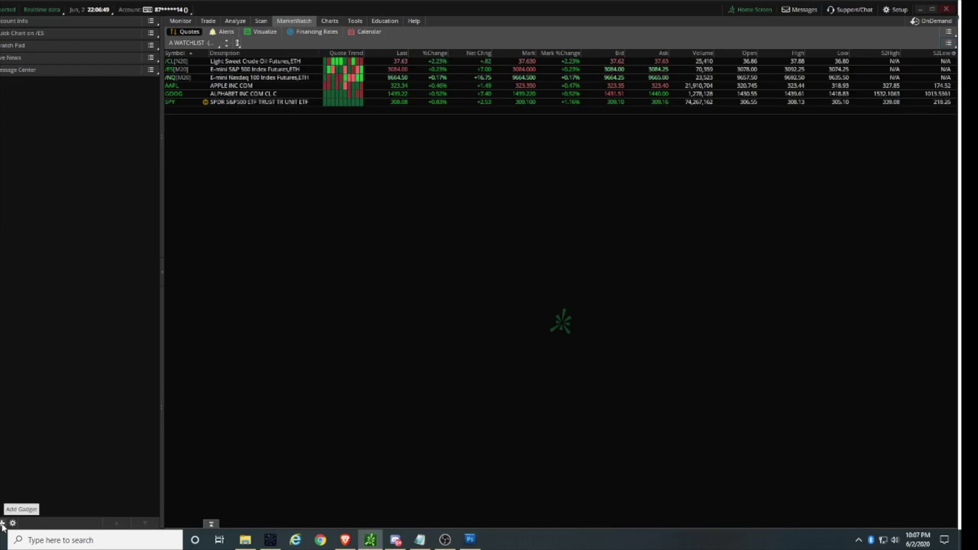
left_click(2, 523)
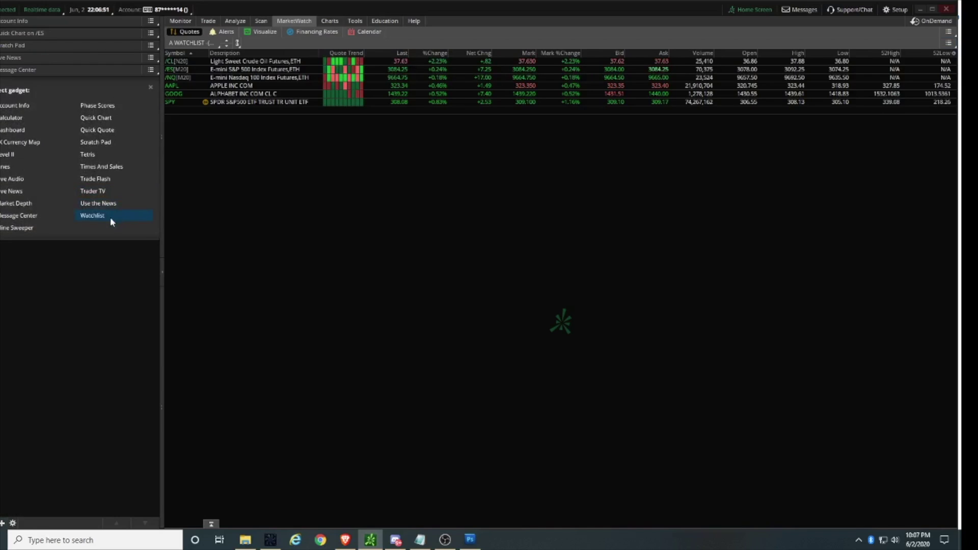
left_click(95, 217)
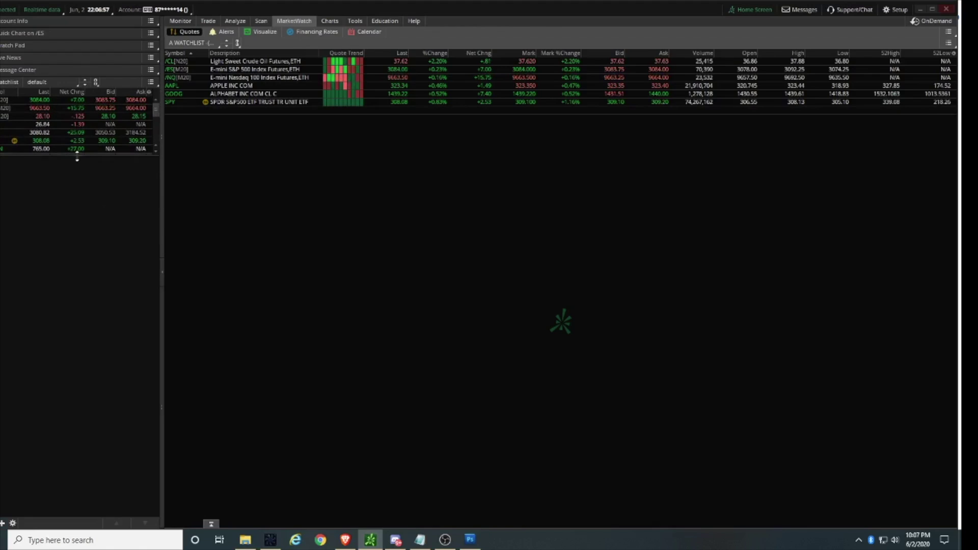
left_click(148, 92)
Step: Remove the Ask, Bid and Net Change columns from the sidebar watchlist
left_click(166, 103)
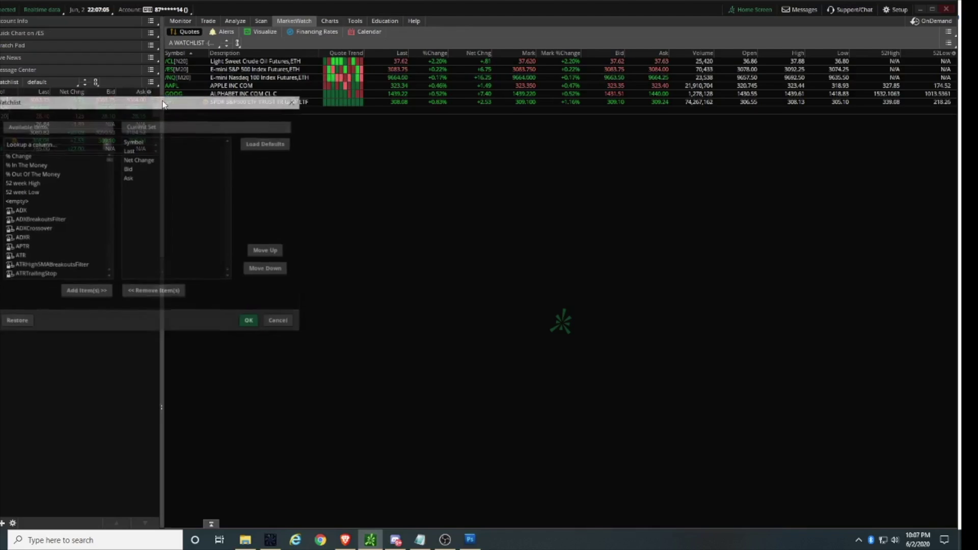
left_click_drag(205, 105, 350, 121)
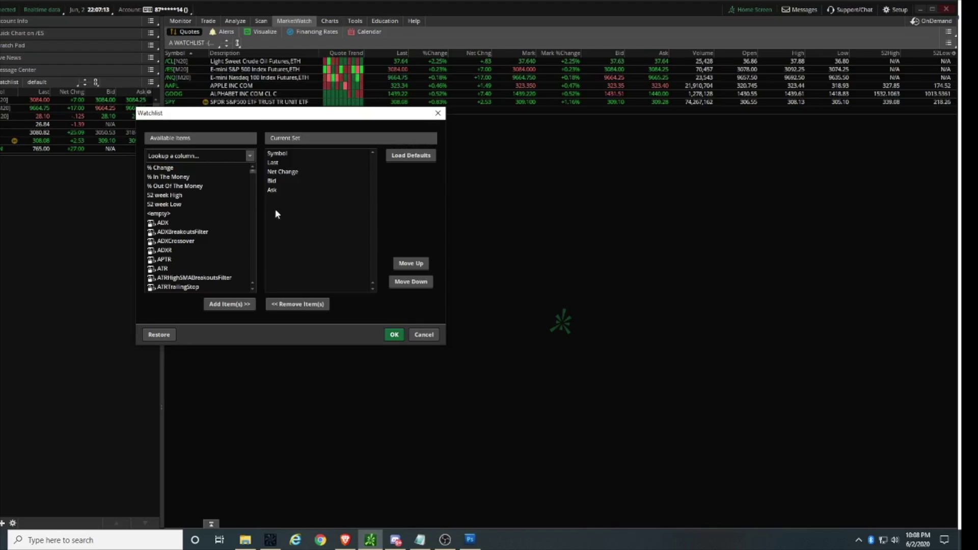
left_click_drag(271, 190, 189, 203)
left_click(272, 181)
key("Delete")
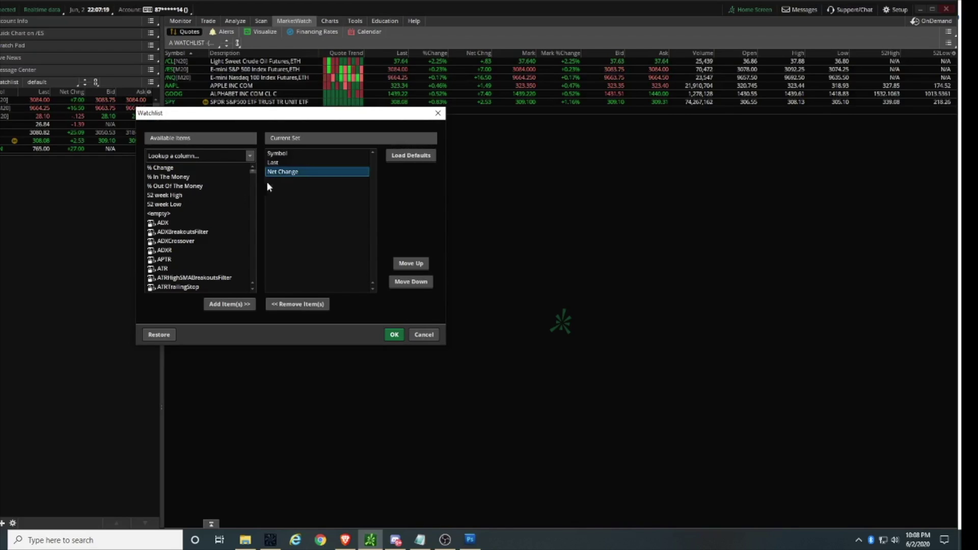
key("Delete")
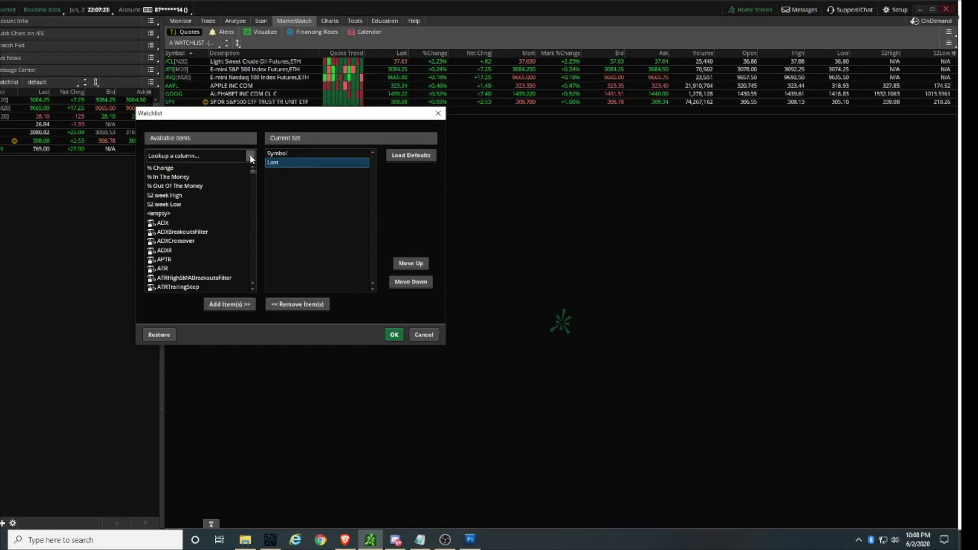
Step: Add the Custom Quotes columns Custom01 through Custom05 to the watchlist
left_click(250, 154)
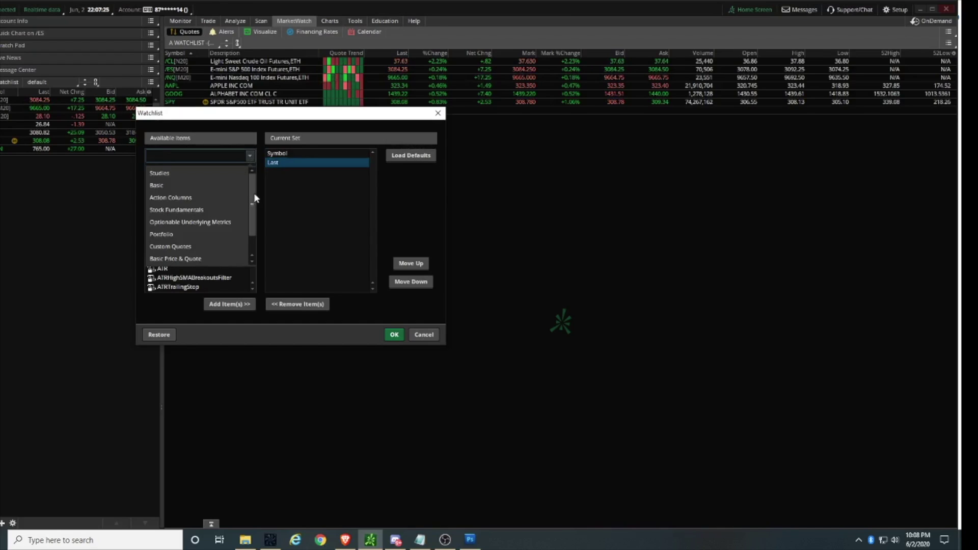
left_click(171, 246)
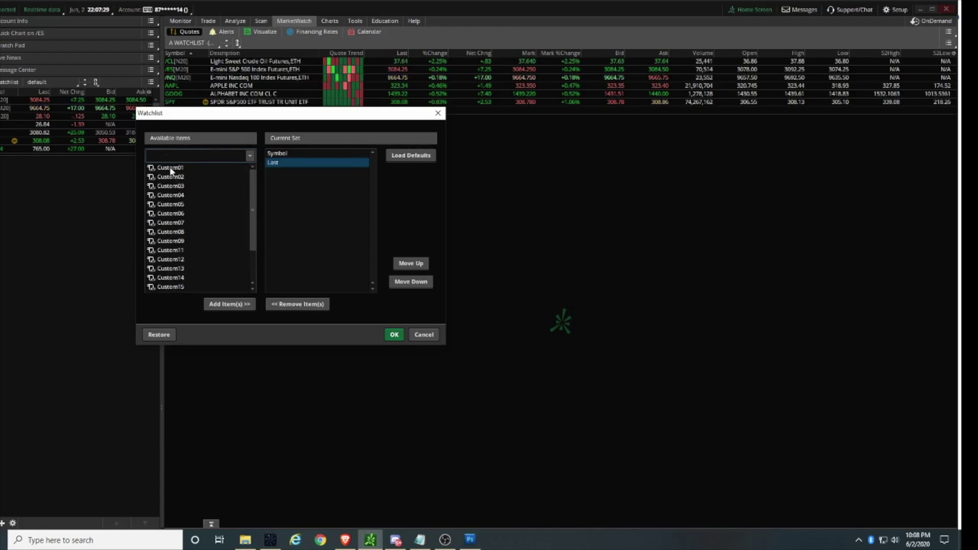
left_click(171, 186)
left_click_drag(173, 167, 310, 187)
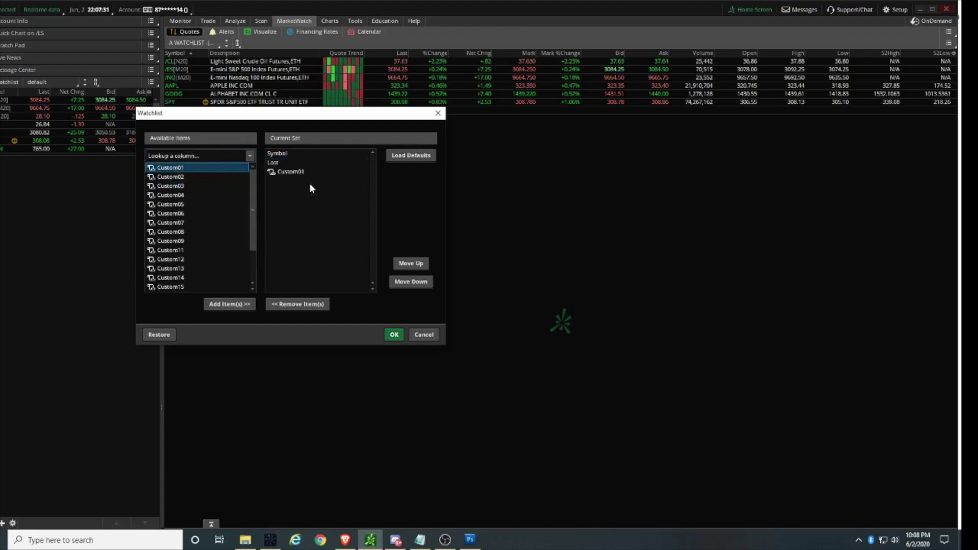
left_click_drag(176, 178, 265, 186)
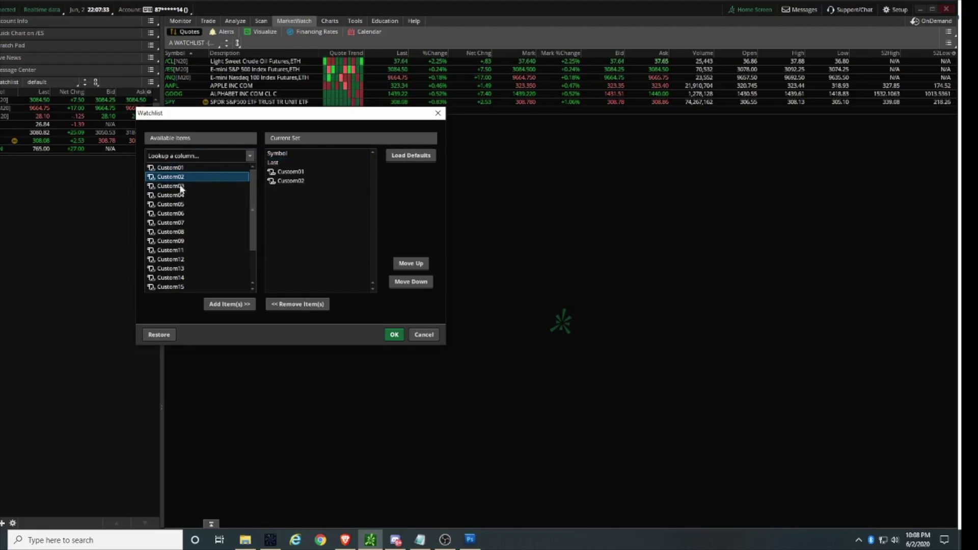
left_click_drag(178, 186, 314, 203)
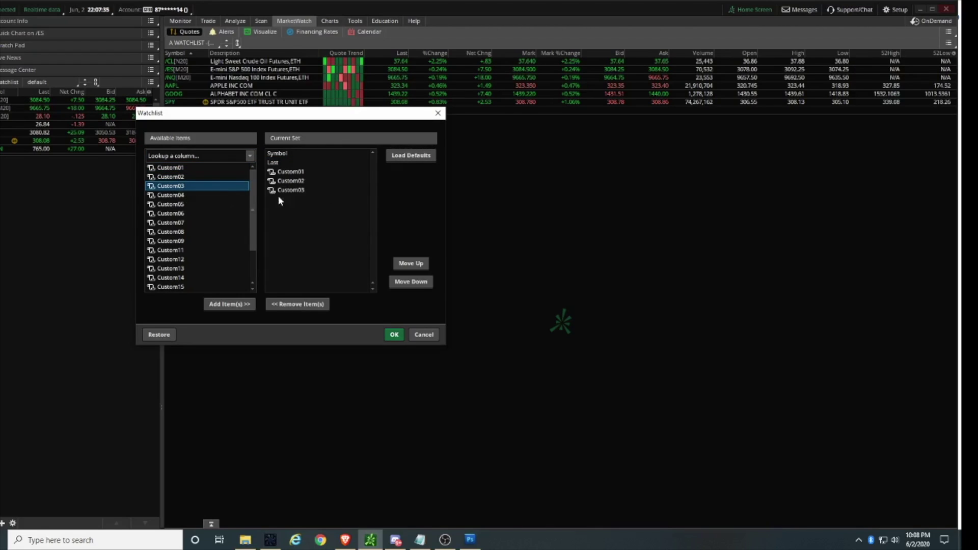
double_click(178, 195)
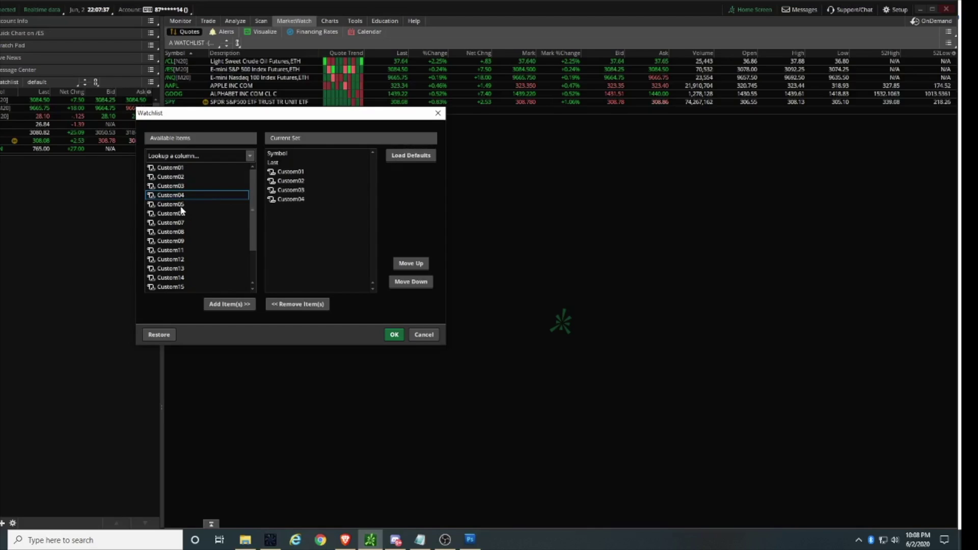
double_click(182, 206)
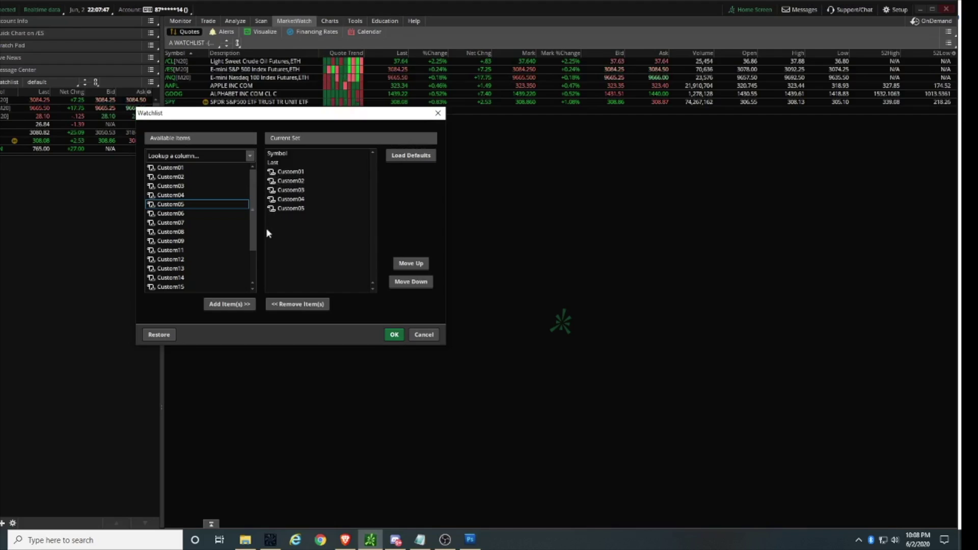
left_click(271, 172)
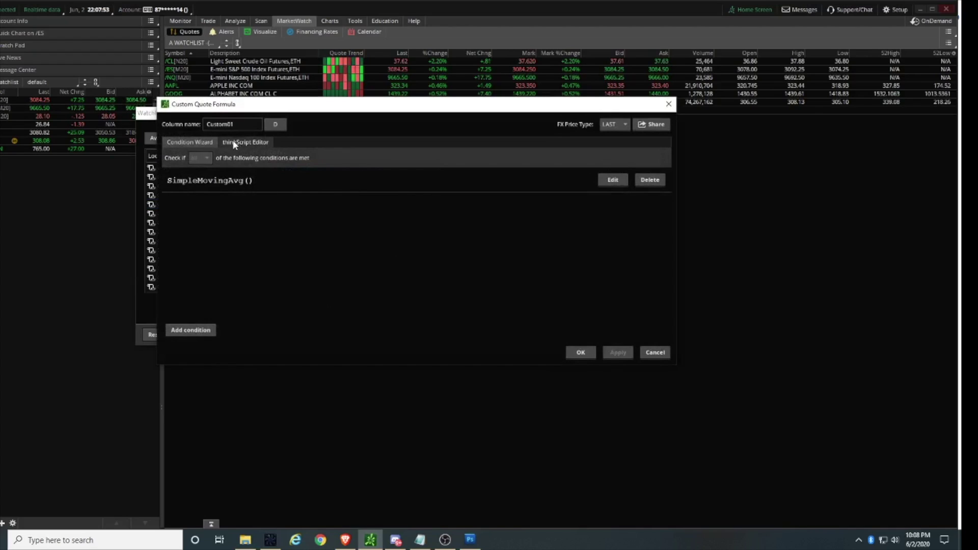
Step: Replace Custom01's SimpleMovingAvg() code with the zone thinkScript copied from the browser
left_click(248, 142)
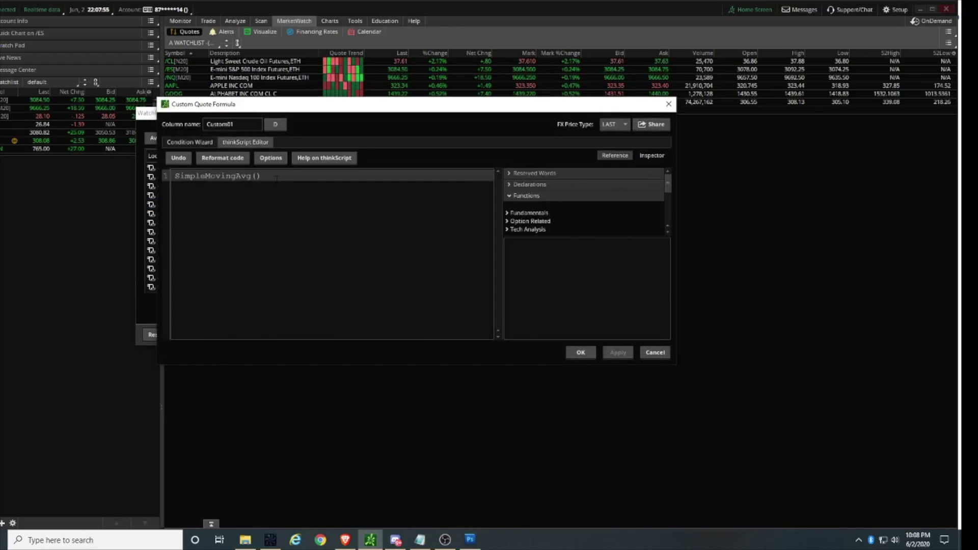
left_click(262, 176)
key("BackSpace")
key("BackSpace")
key("BackSpace")
key("BackSpace")
key("BackSpace")
key("BackSpace")
key("BackSpace")
key("BackSpace")
key("BackSpace")
key("BackSpace")
key("BackSpace")
key("BackSpace")
key("BackSpace")
key("BackSpace")
key("BackSpace")
key("BackSpace")
key("BackSpace")
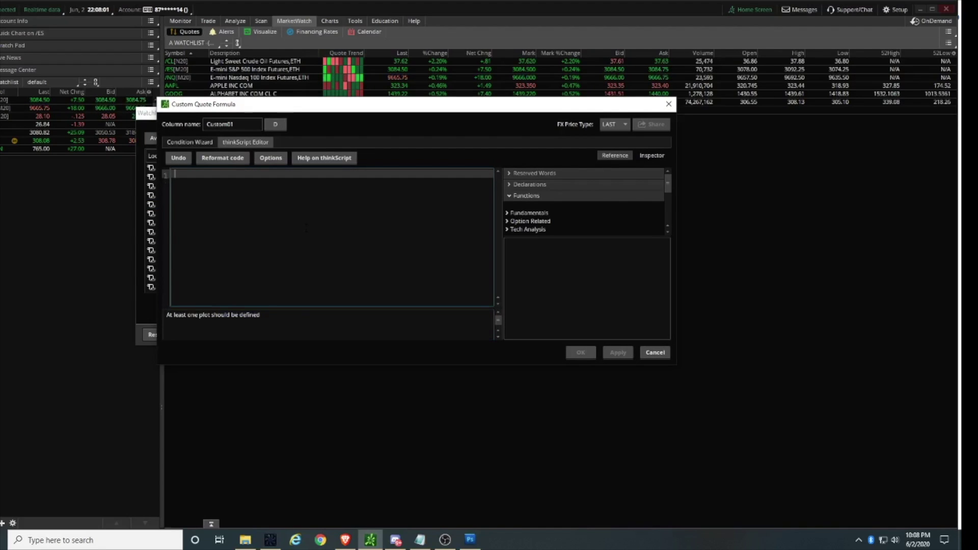
key("ctrl+z")
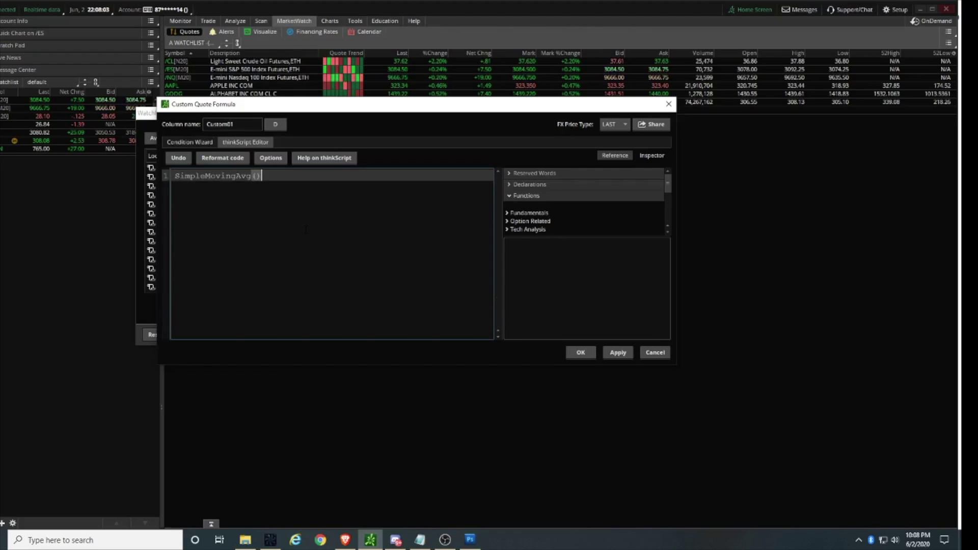
key("ctrl+y")
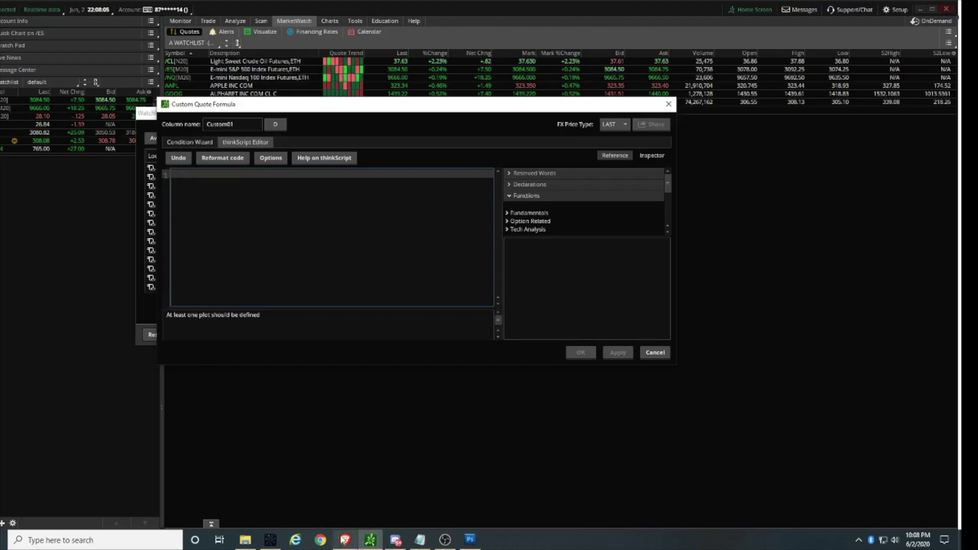
left_click(345, 539)
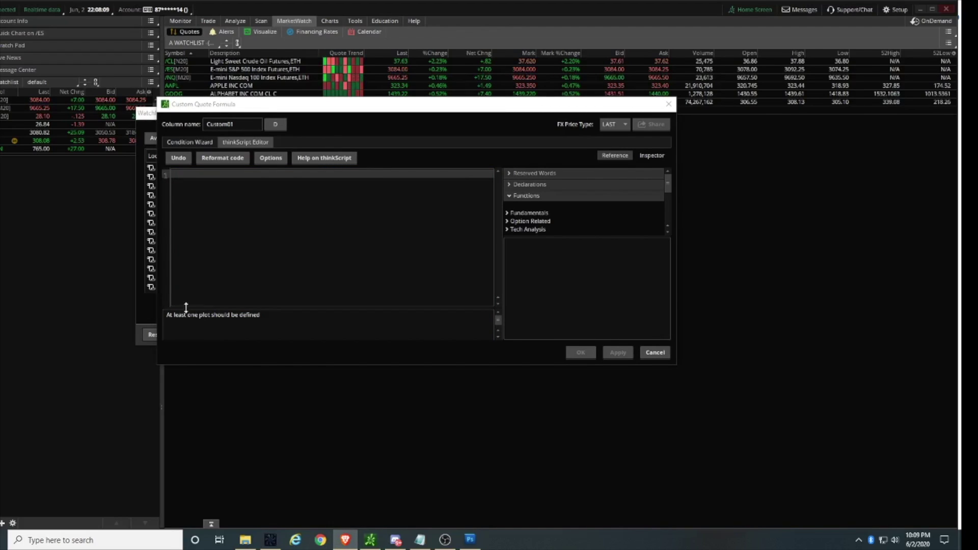
left_click(221, 185)
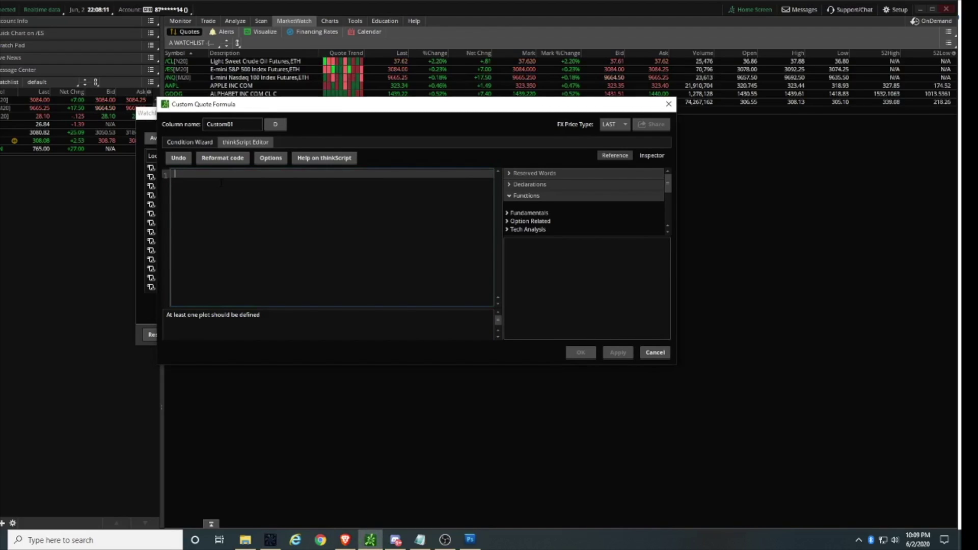
key("ctrl+v")
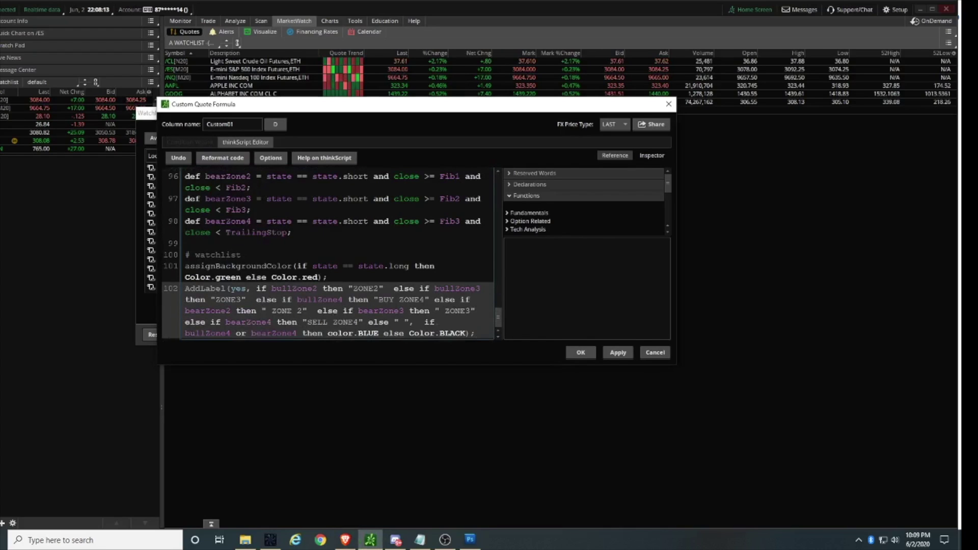
Step: Set Custom01's aggregation to 1 minute, name it 1MIN, and save
left_click(276, 126)
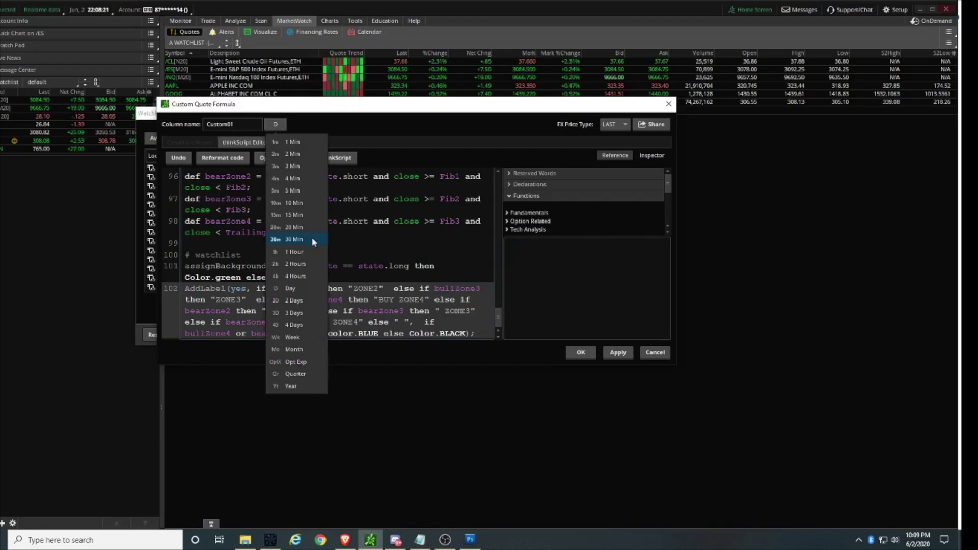
left_click(296, 141)
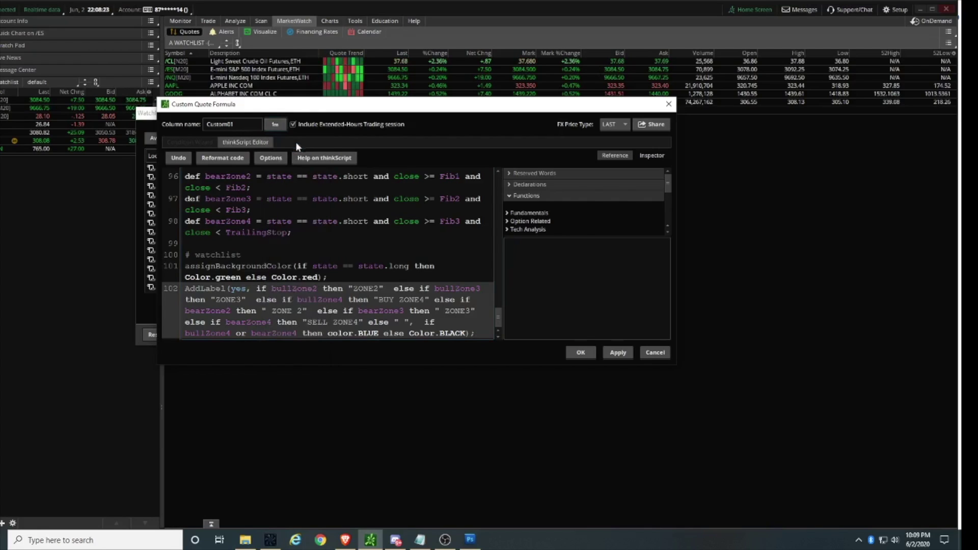
double_click(205, 125)
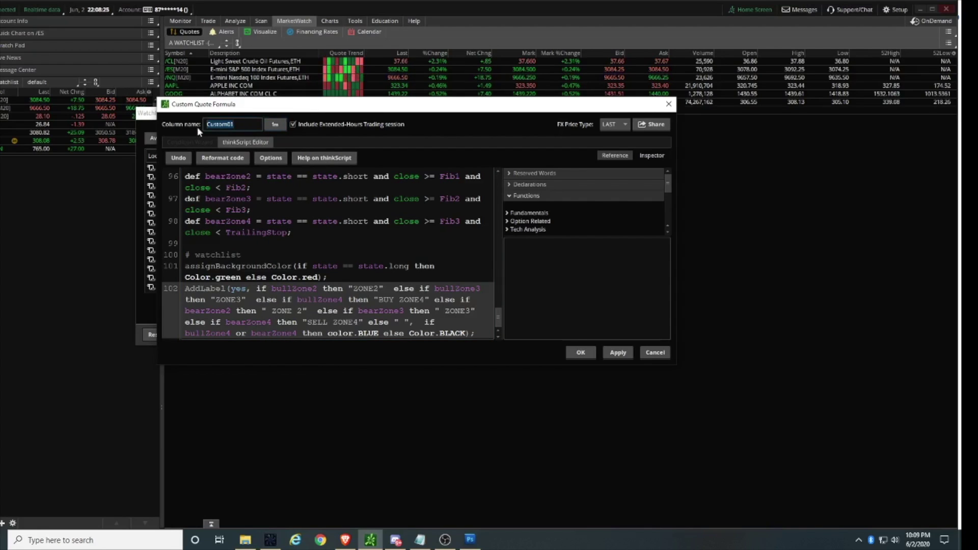
type("1MIN")
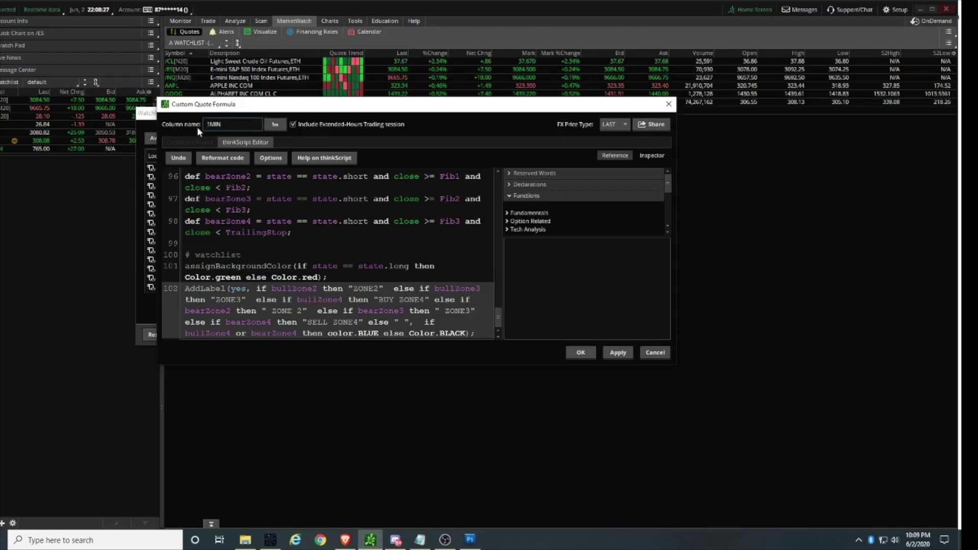
left_click(581, 352)
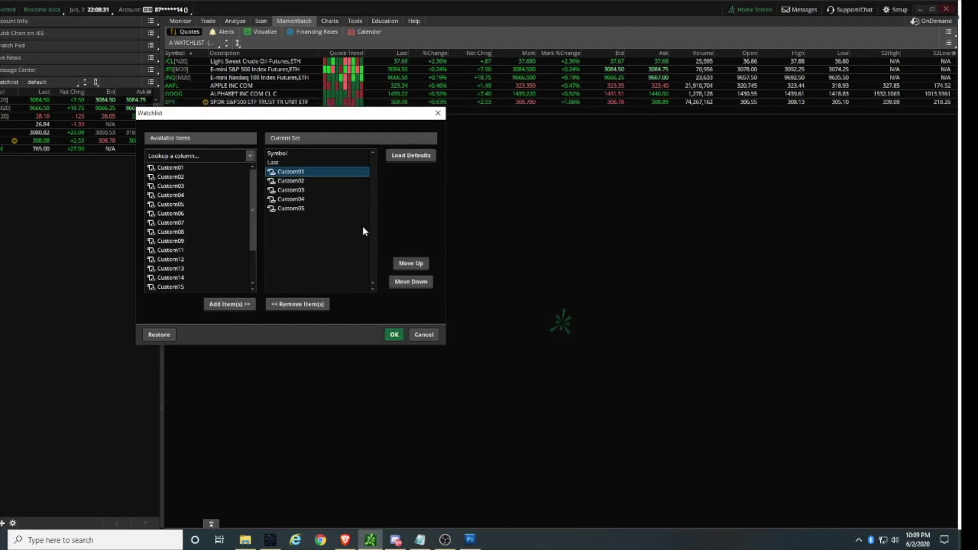
Step: Give Custom02 the pasted zone script on 5-minute bars, named 5MIN
double_click(272, 181)
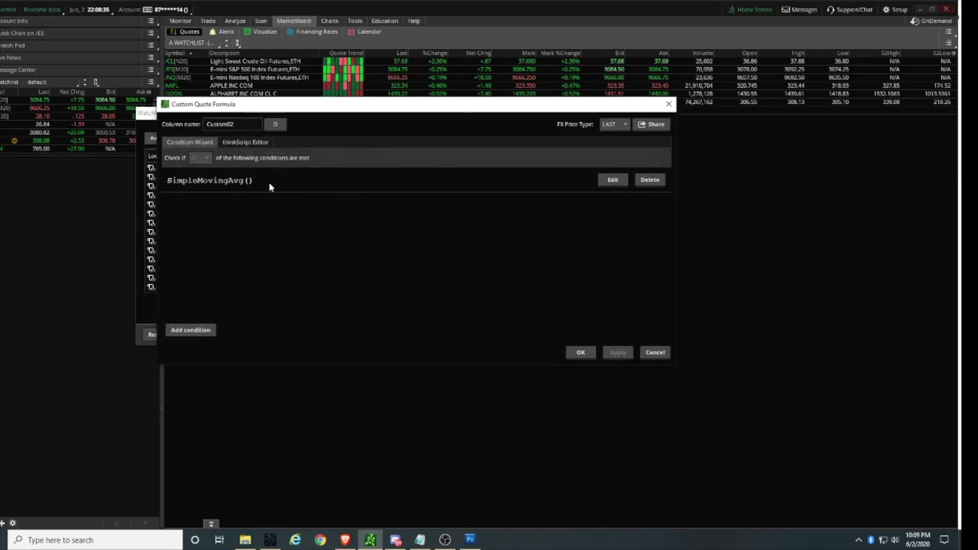
left_click(653, 181)
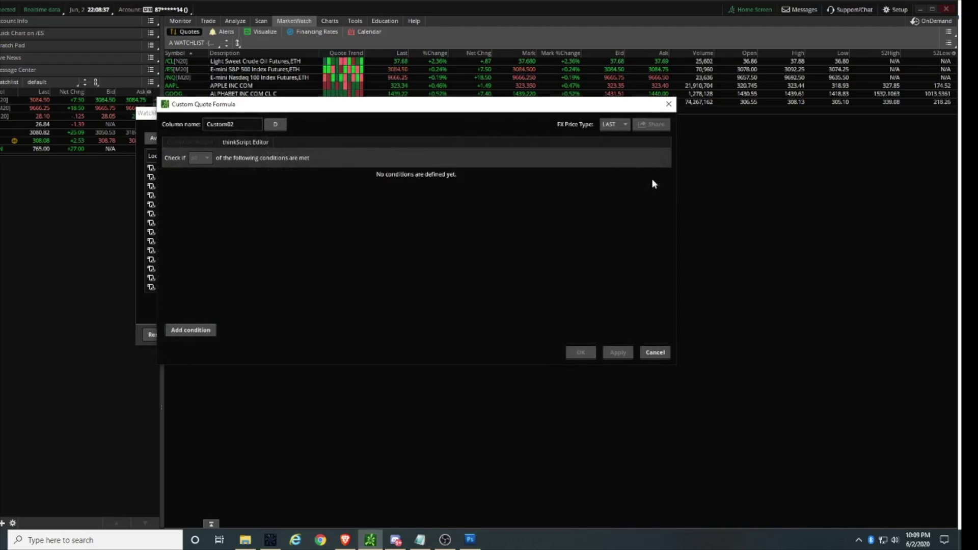
left_click(253, 143)
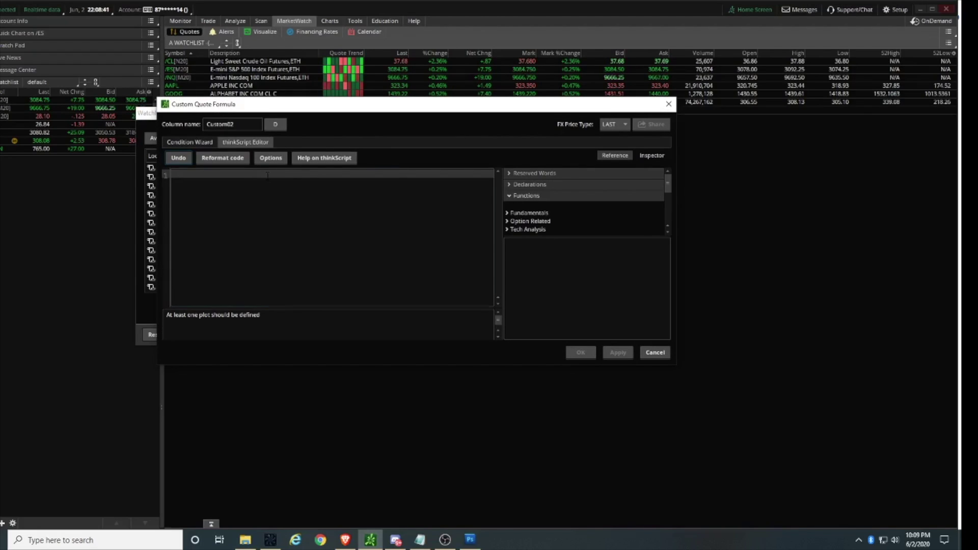
key("ctrl+v")
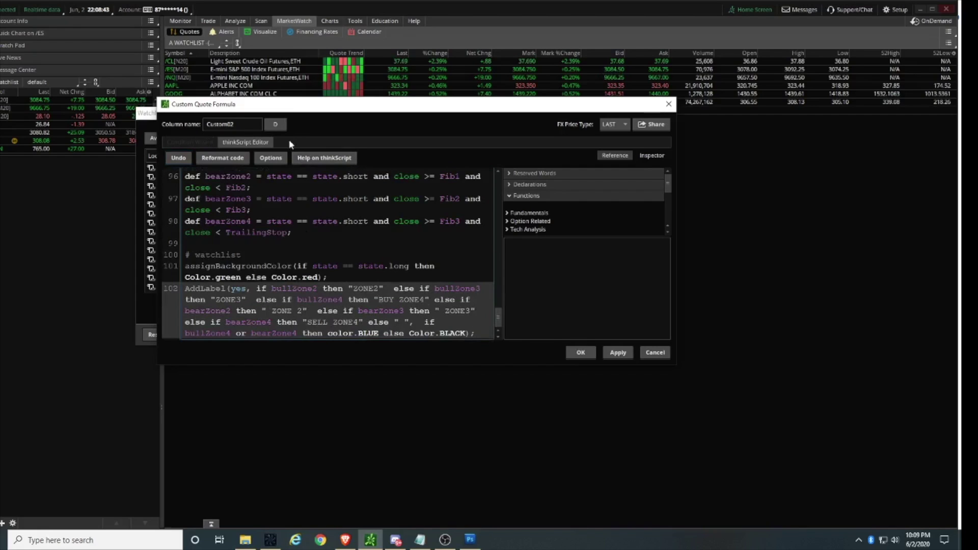
left_click(273, 124)
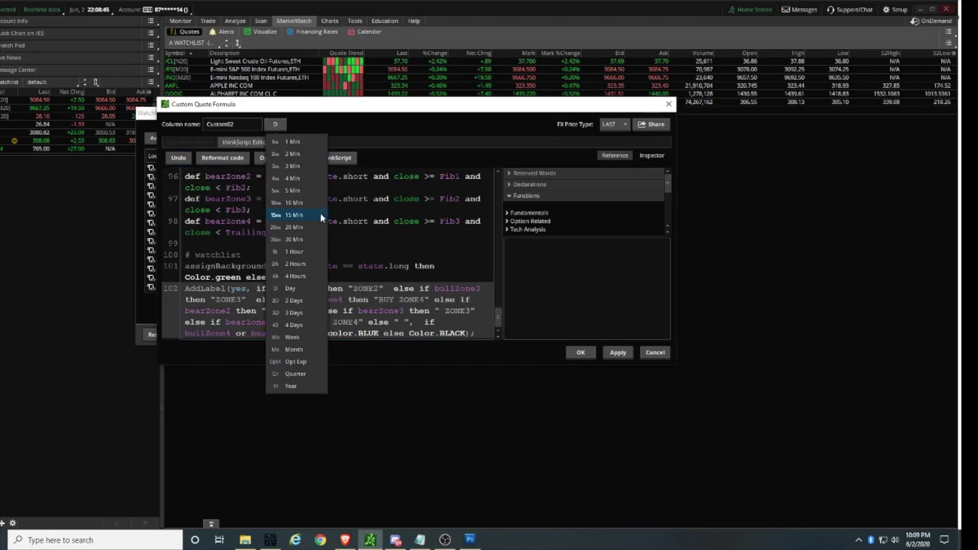
left_click(299, 190)
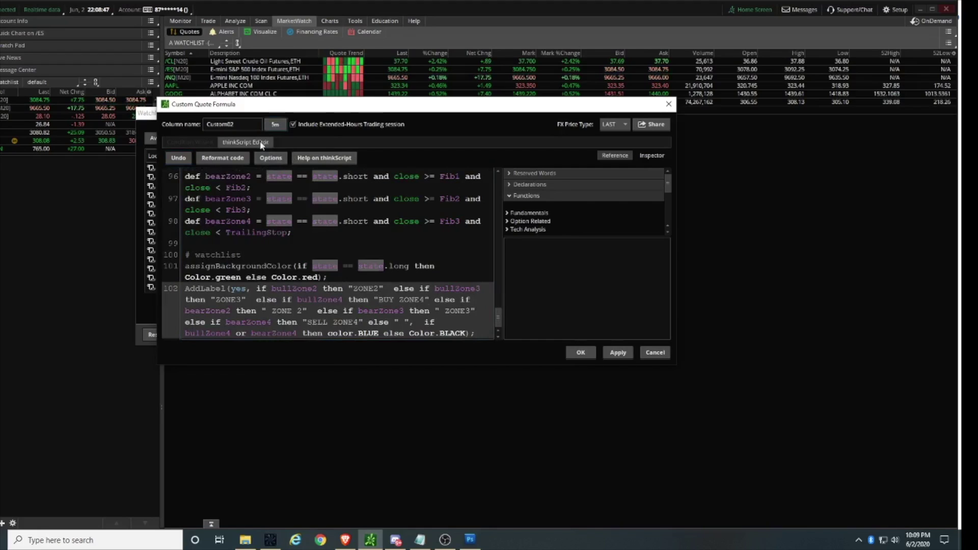
double_click(231, 124)
key("BackSpace")
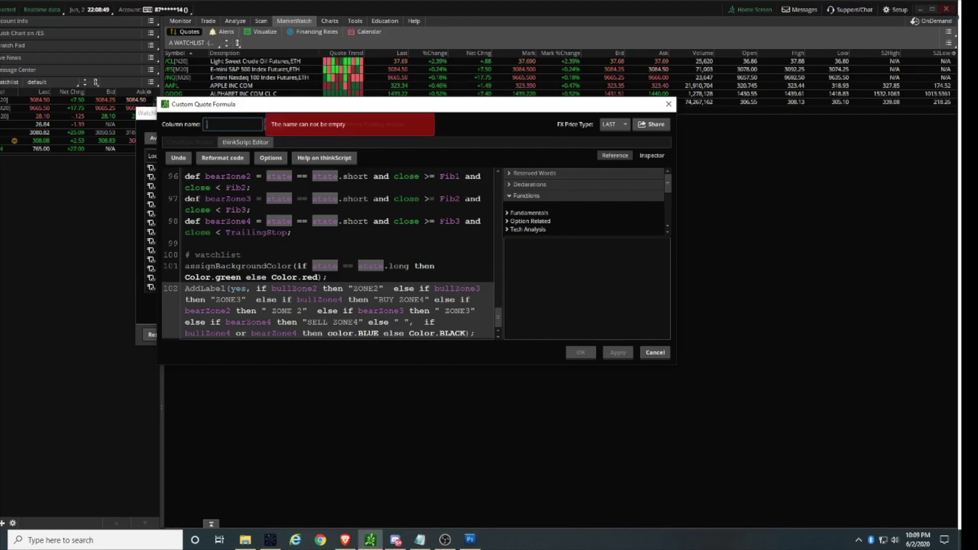
type("5MIN")
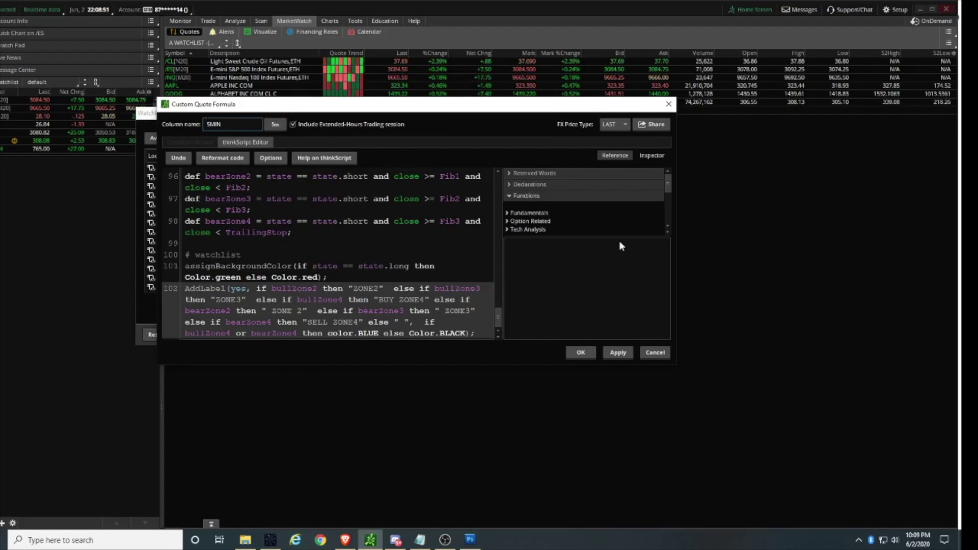
left_click(583, 353)
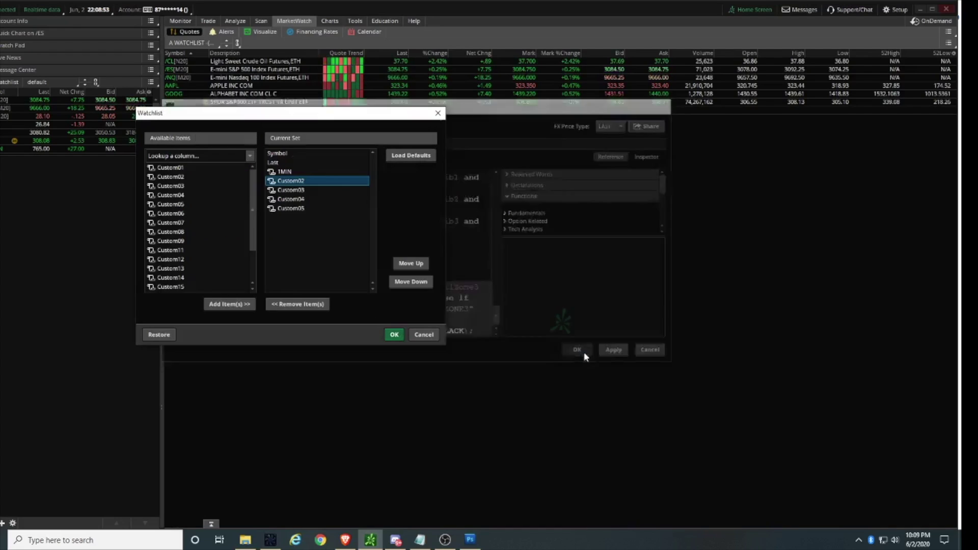
Step: Give Custom03 the pasted zone script on 15-minute bars, named 15MIN
left_click(271, 191)
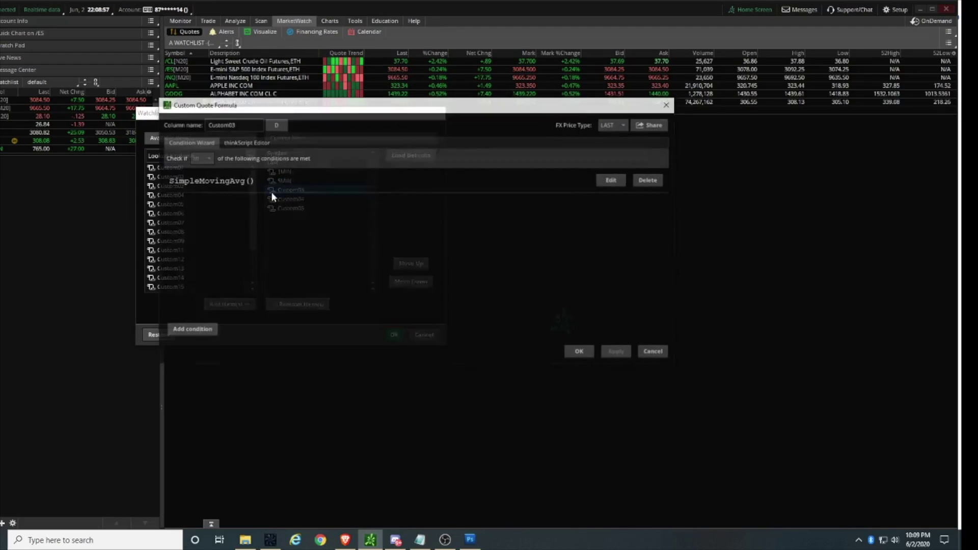
left_click(649, 180)
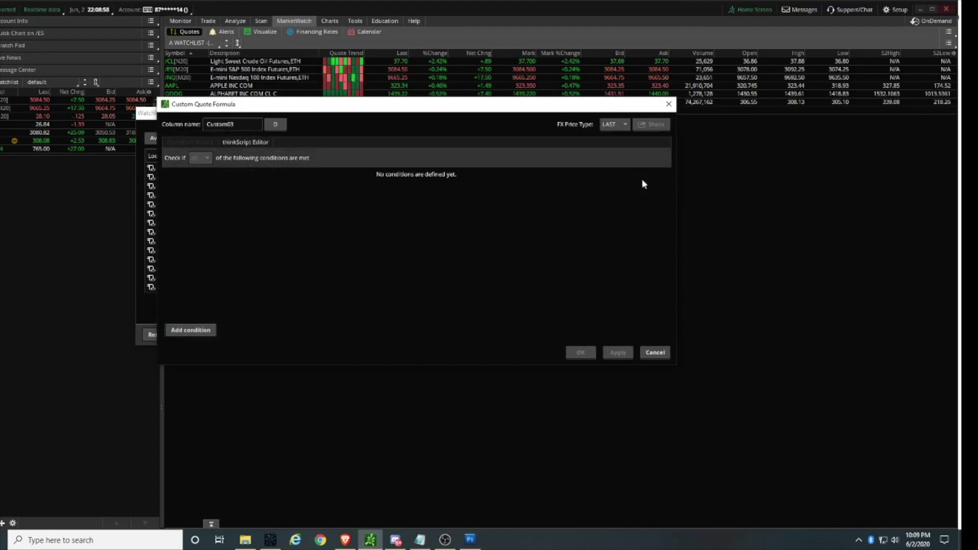
left_click(237, 144)
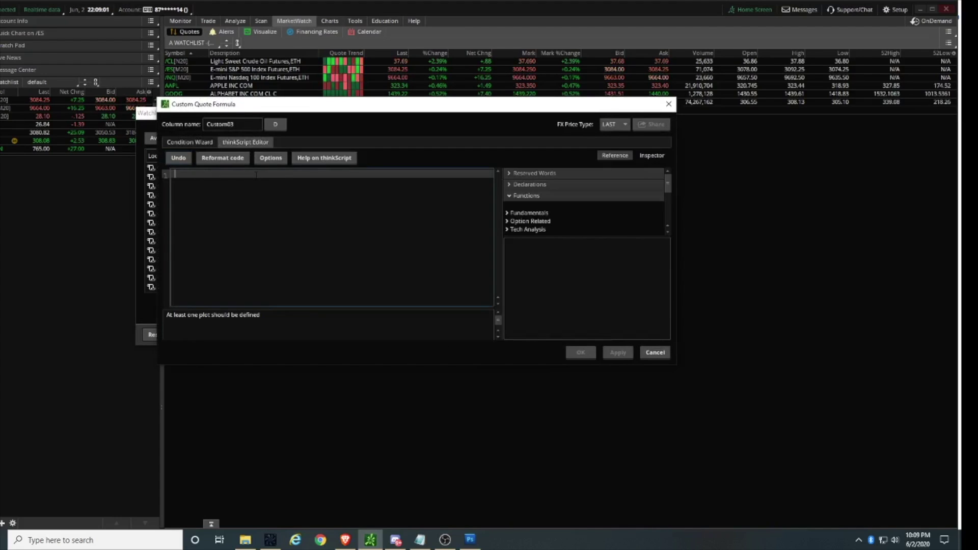
key("ctrl+v")
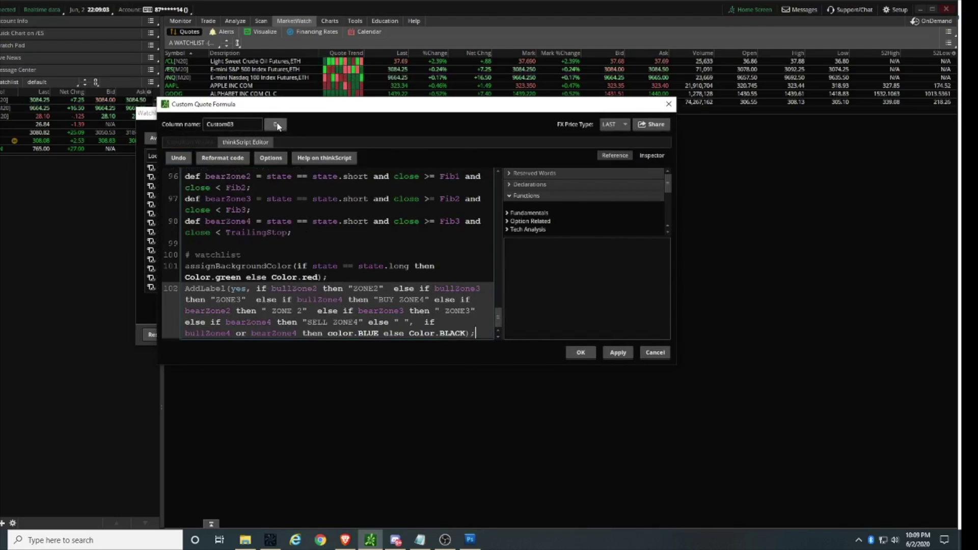
left_click(278, 126)
left_click(295, 216)
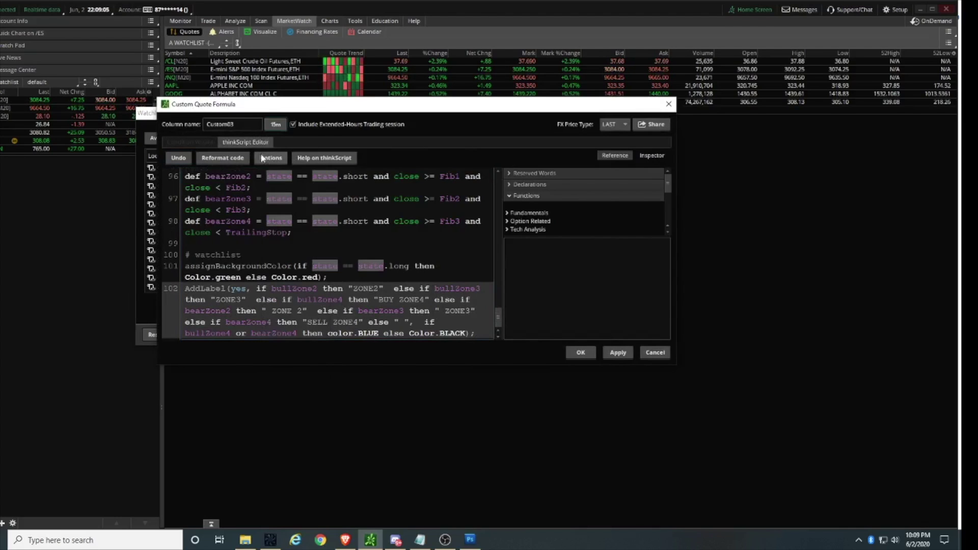
double_click(219, 124)
type("1")
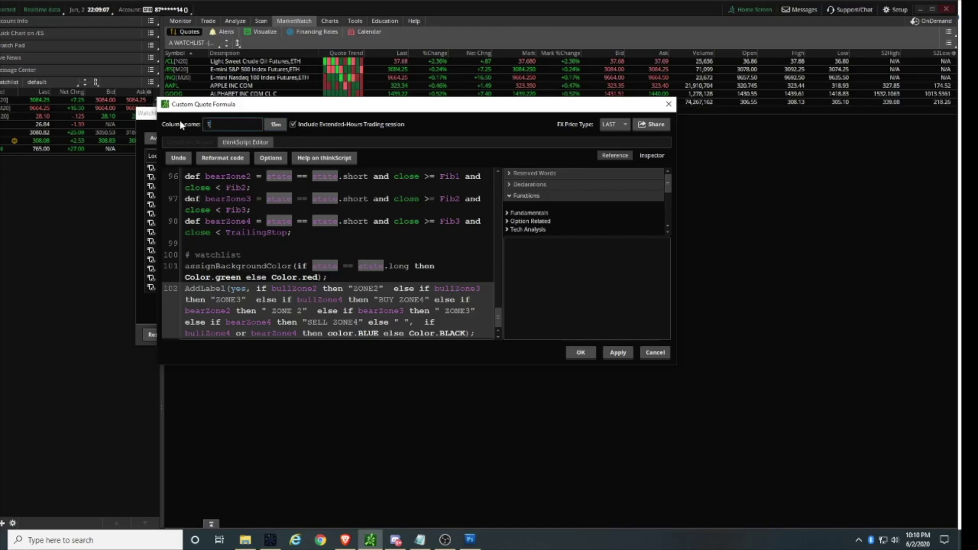
type("5MIN")
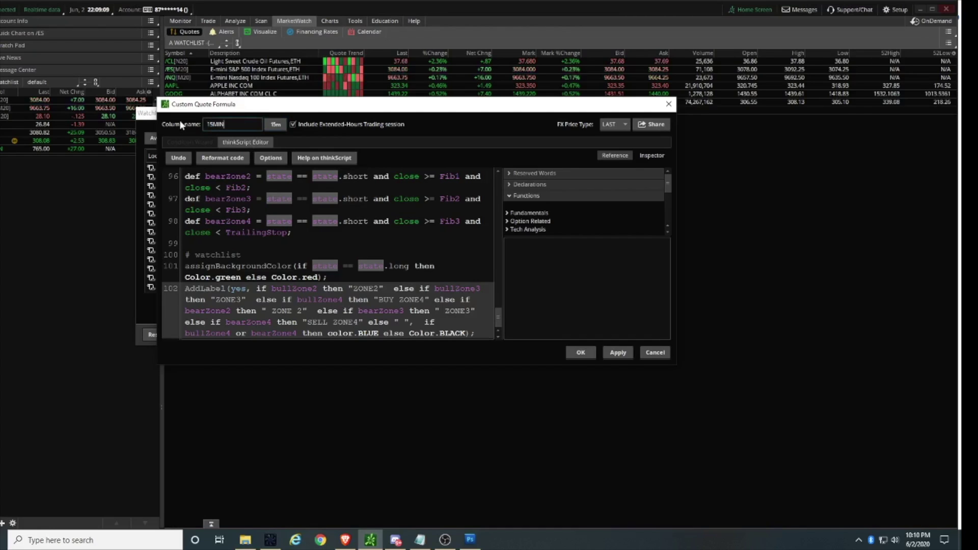
left_click(579, 352)
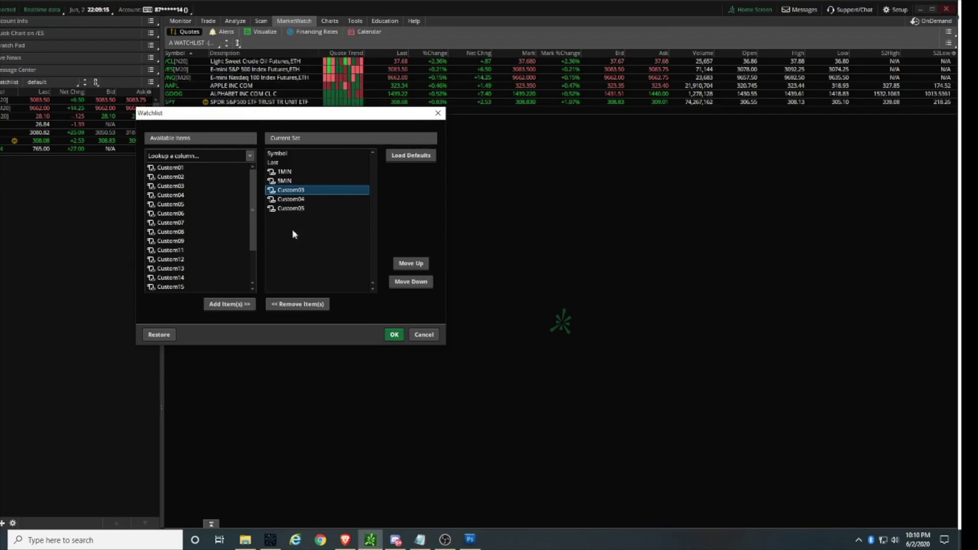
left_click(272, 200)
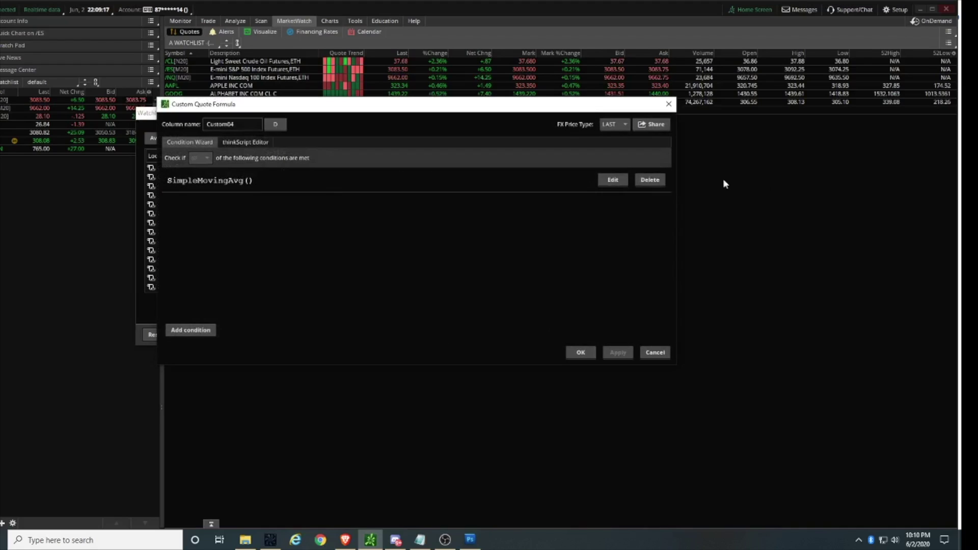
Step: Give Custom04 the pasted zone script on 30-minute bars, named 30MIN
left_click(263, 141)
key("ctrl+v")
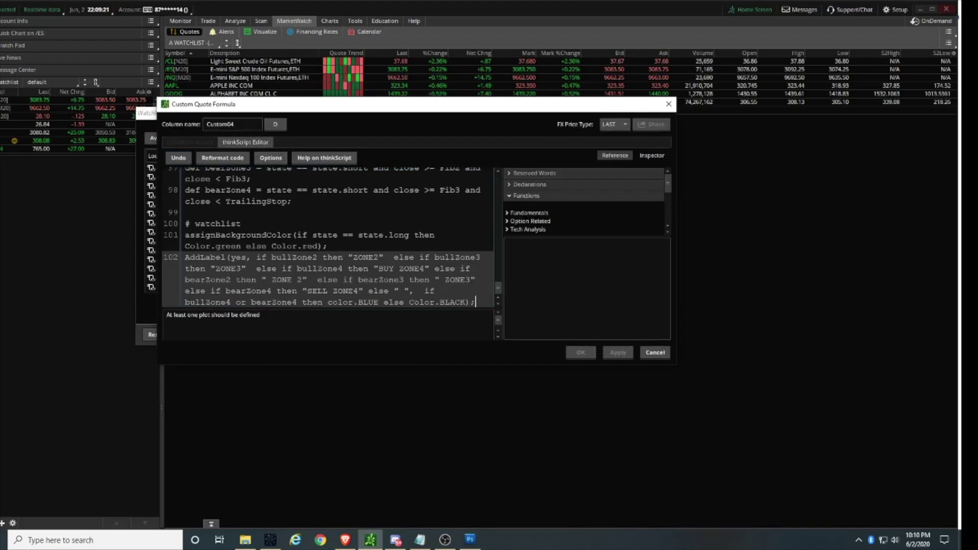
left_click(275, 124)
left_click(282, 247)
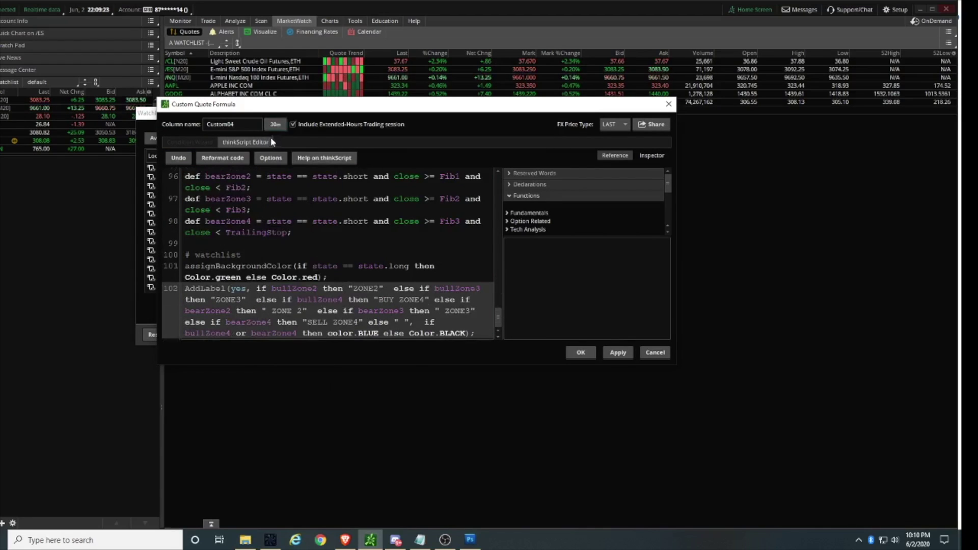
key("BackSpace")
key("BackSpace")
key("BackSpace")
key("BackSpace")
key("BackSpace")
key("BackSpace")
key("BackSpace")
key("BackSpace")
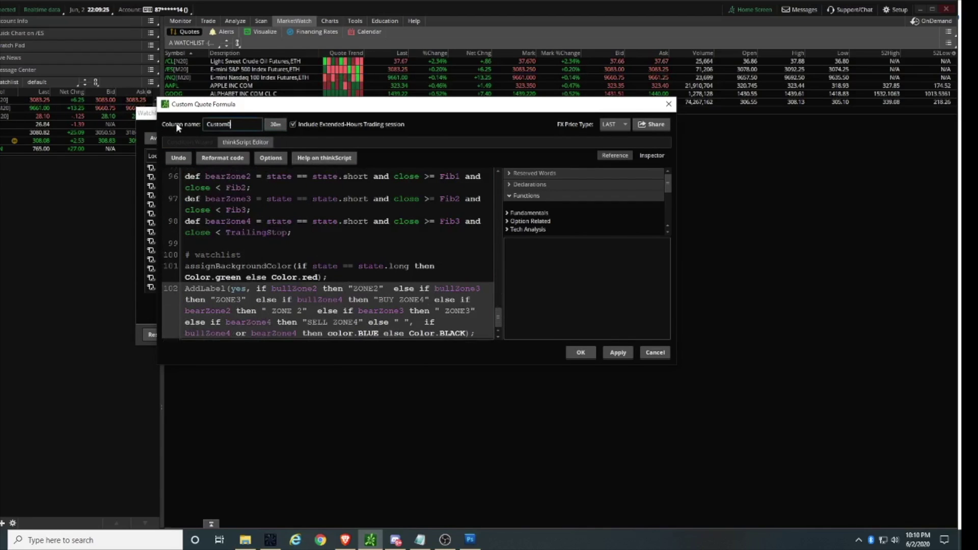
type("30MIN")
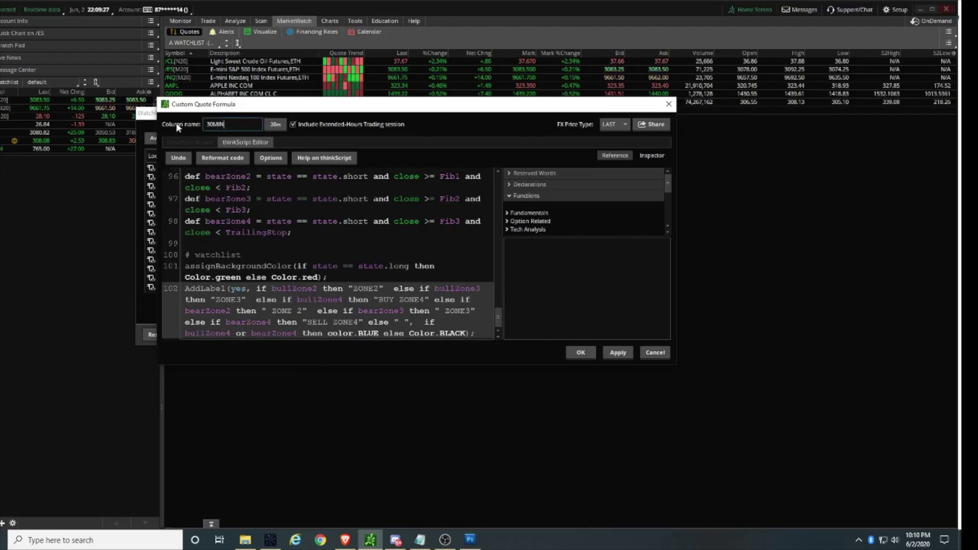
left_click(580, 353)
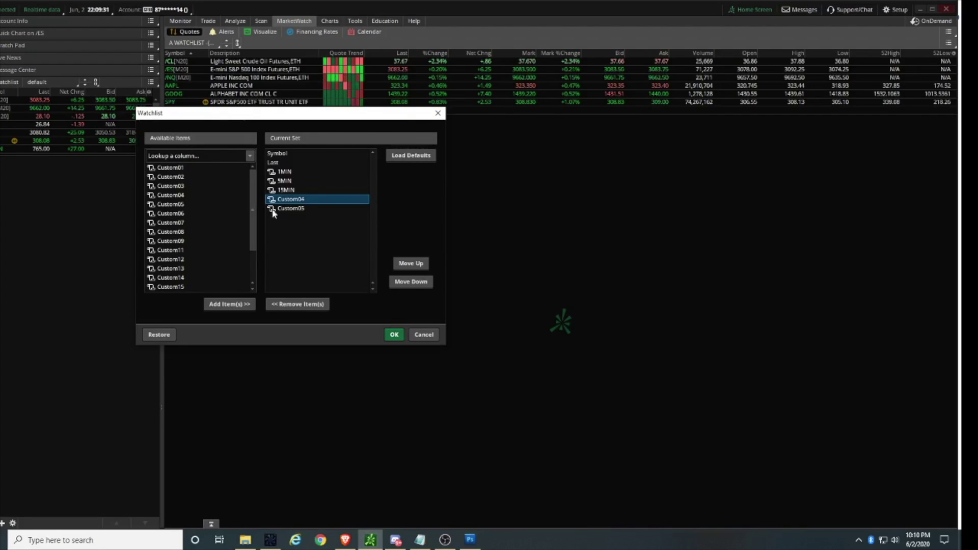
Step: Give Custom05 the pasted zone script on 1-hour bars, named 1HR
double_click(291, 208)
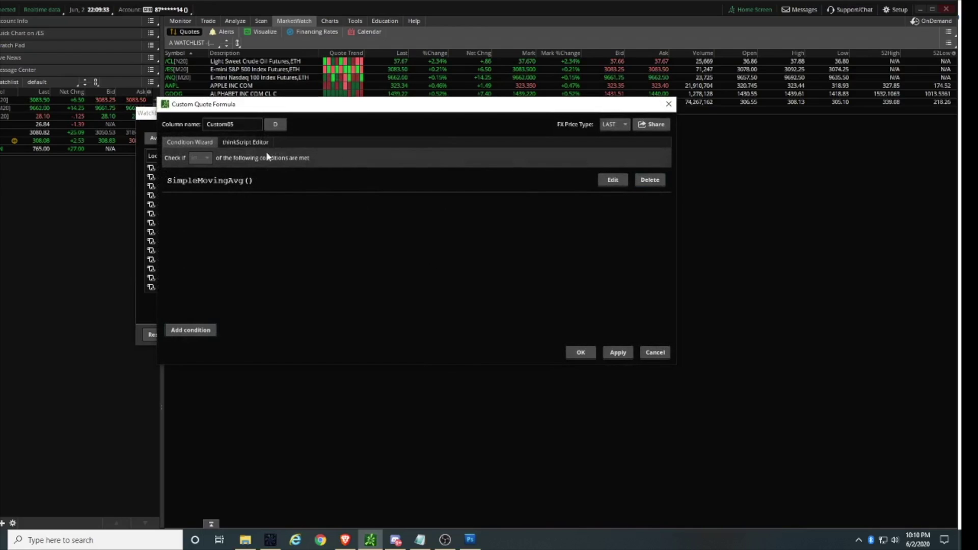
left_click(646, 180)
left_click(254, 143)
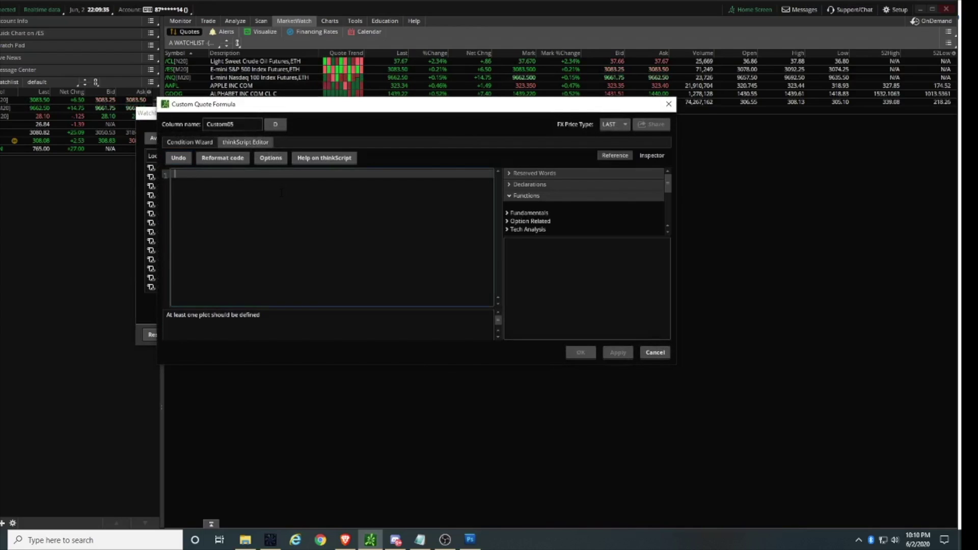
key("ctrl+v")
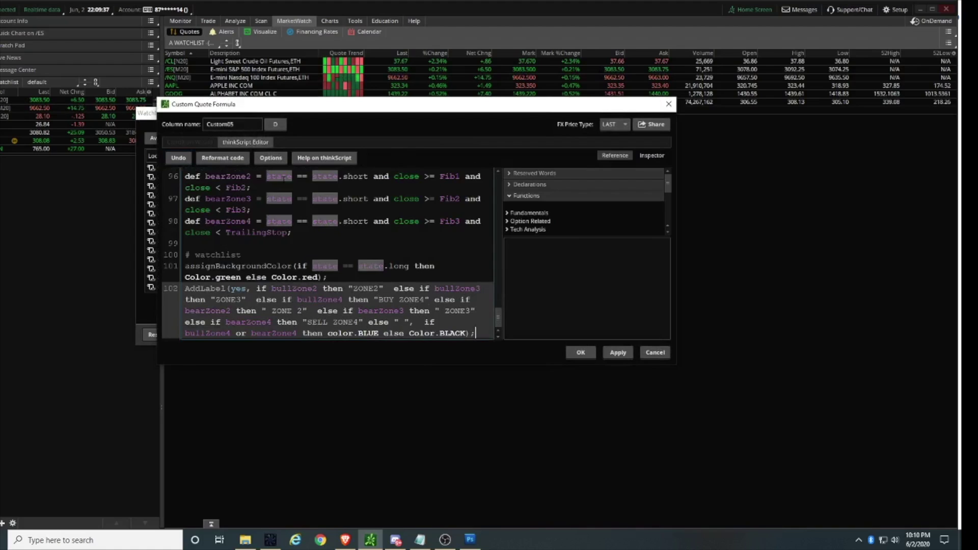
left_click(276, 125)
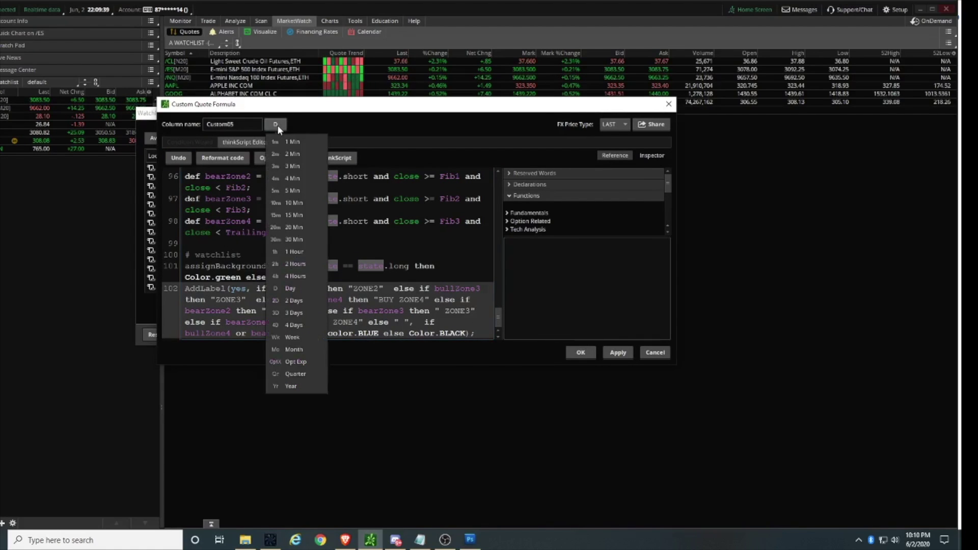
left_click(295, 252)
double_click(201, 126)
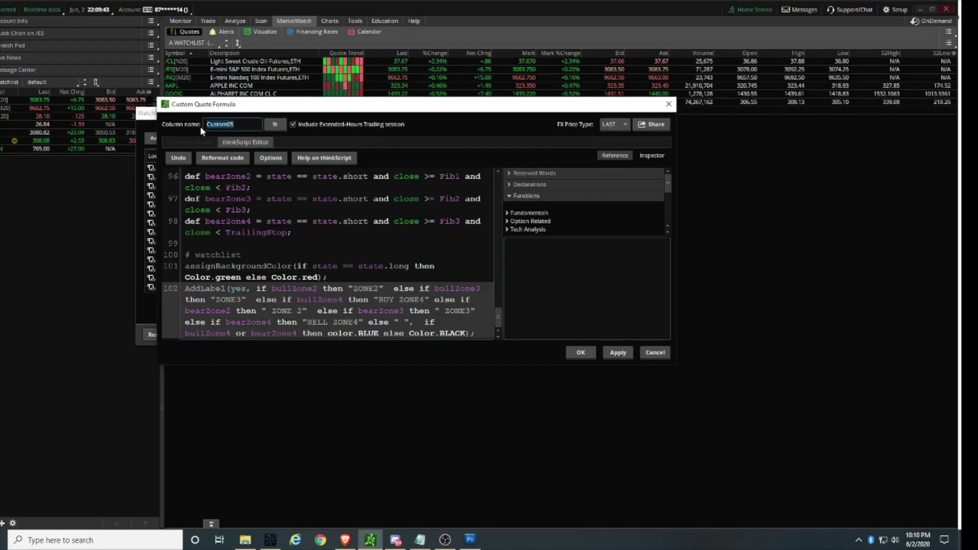
type("1HR")
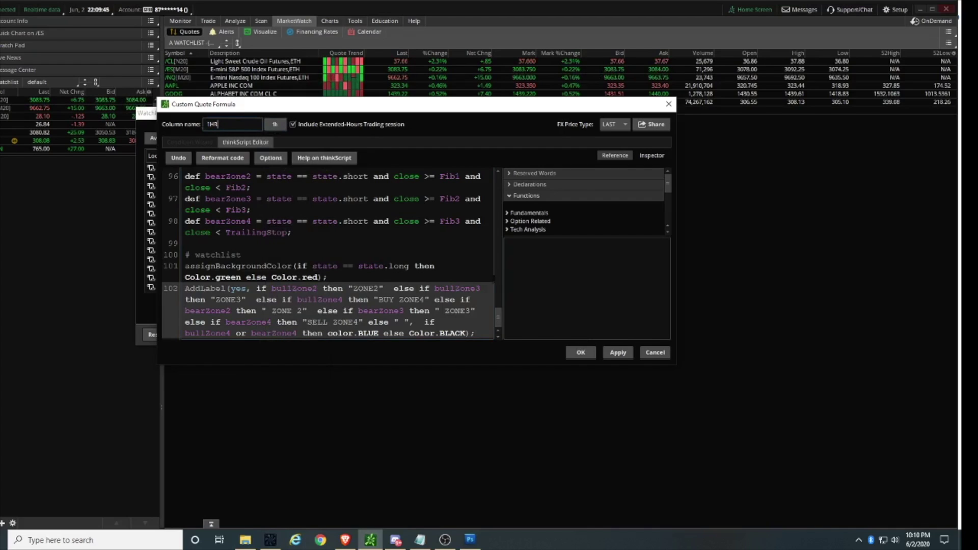
left_click(581, 355)
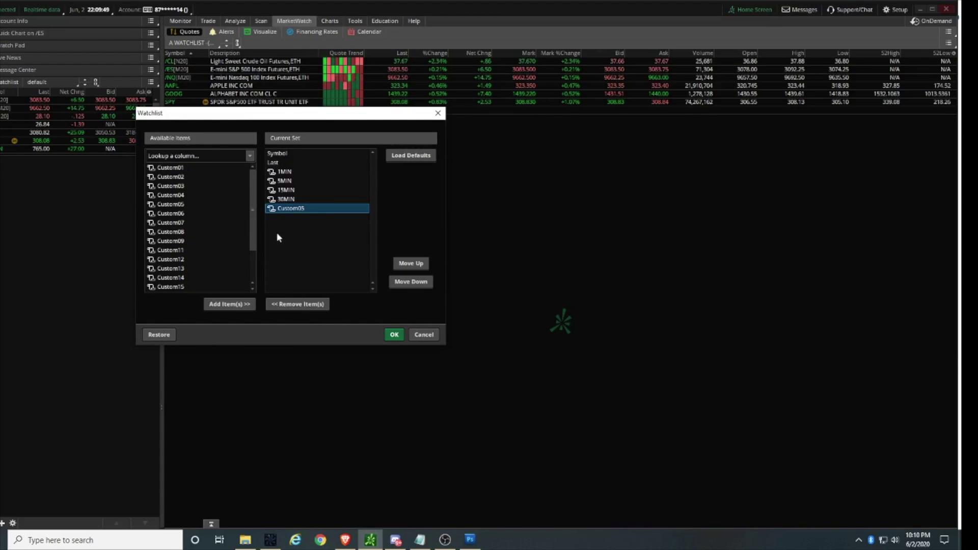
Step: Add the Custom06 column, remove its default moving-average condition, and rename it 1DAY
double_click(170, 214)
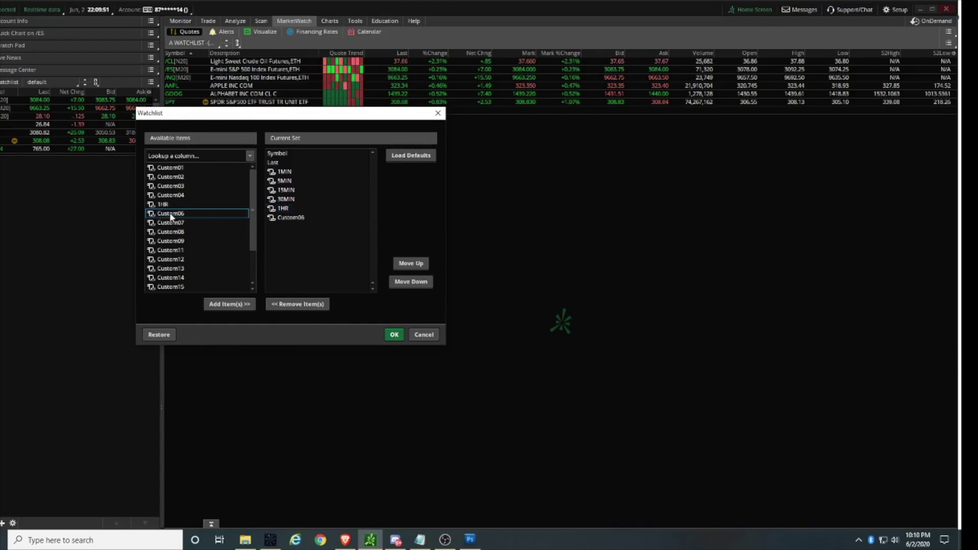
left_click(271, 219)
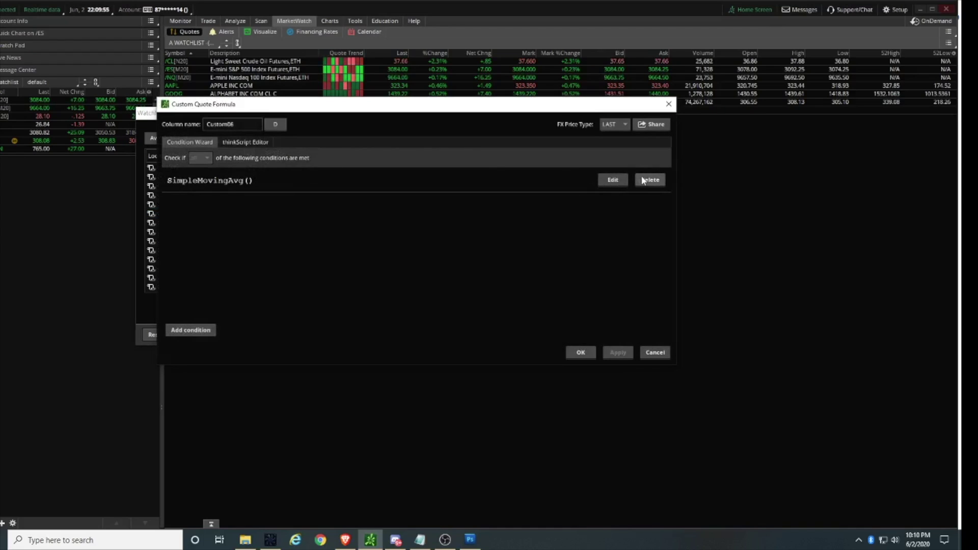
left_click(646, 179)
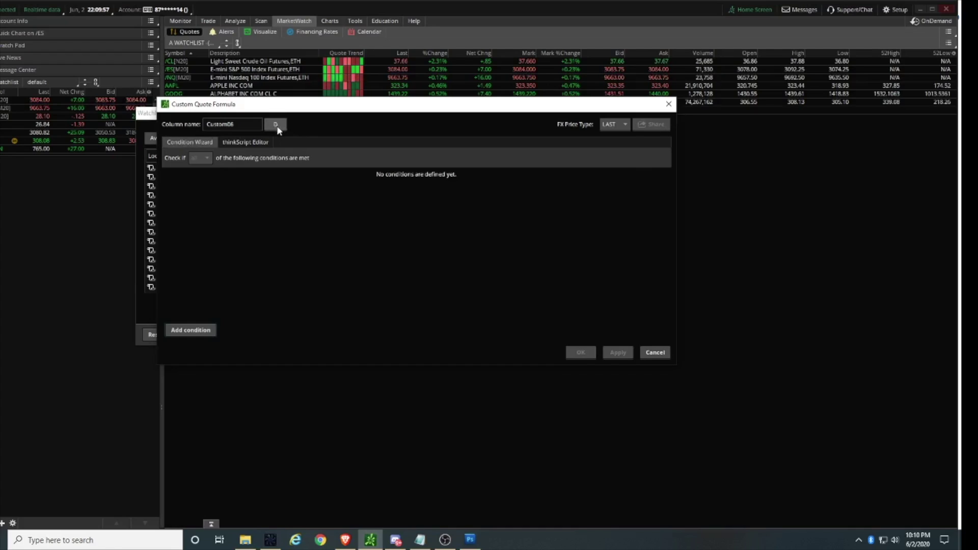
left_click_drag(257, 124, 179, 125)
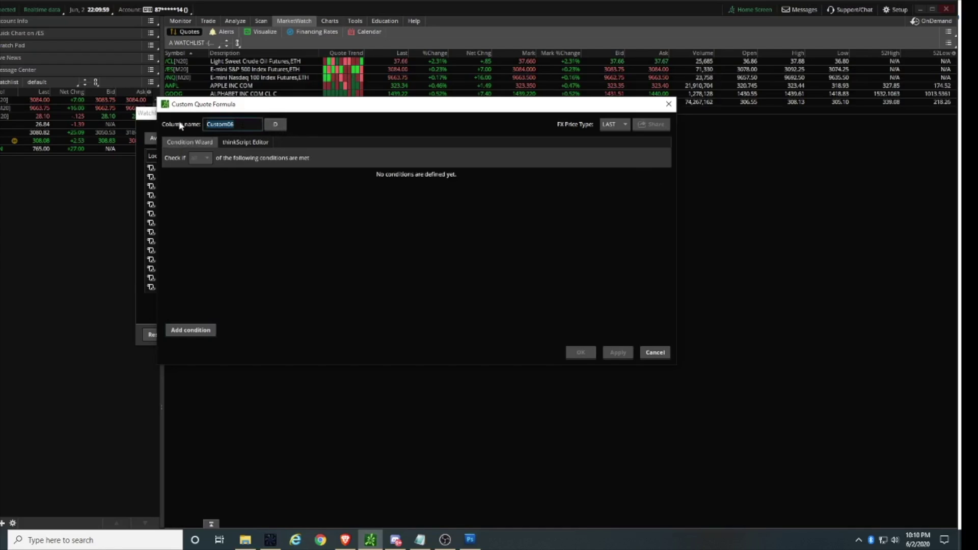
type("1DAY")
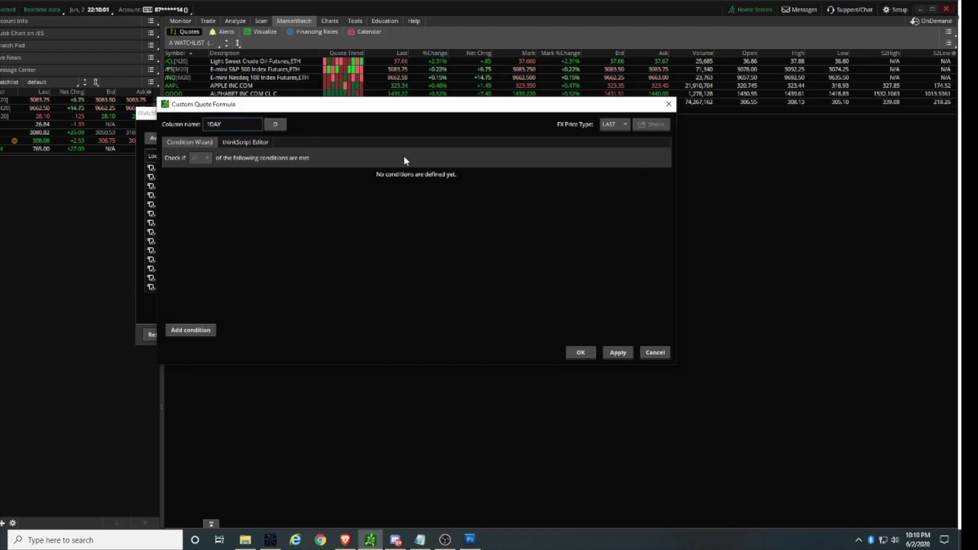
Step: Paste the zone thinkScript as the 1DAY formula and apply the new columns to the watchlist
left_click(247, 143)
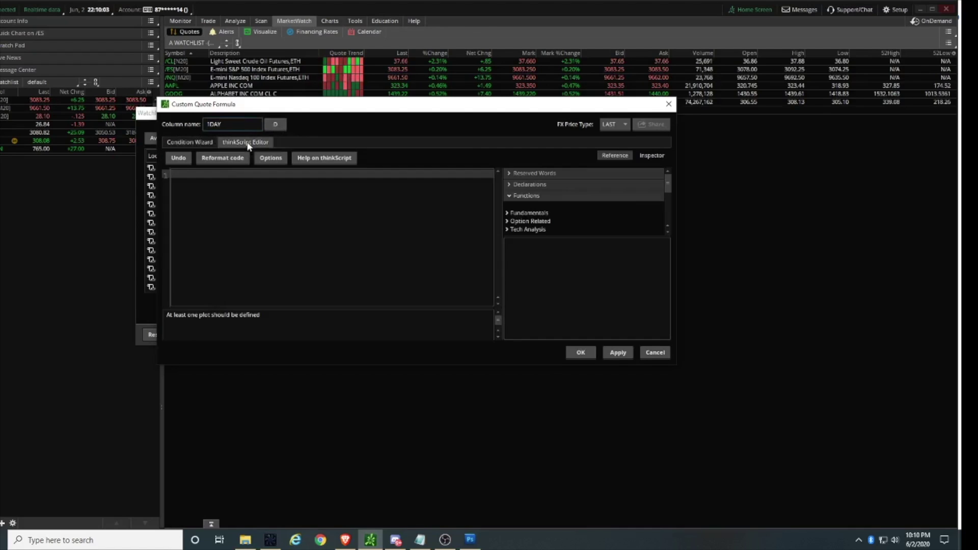
key("ctrl+v")
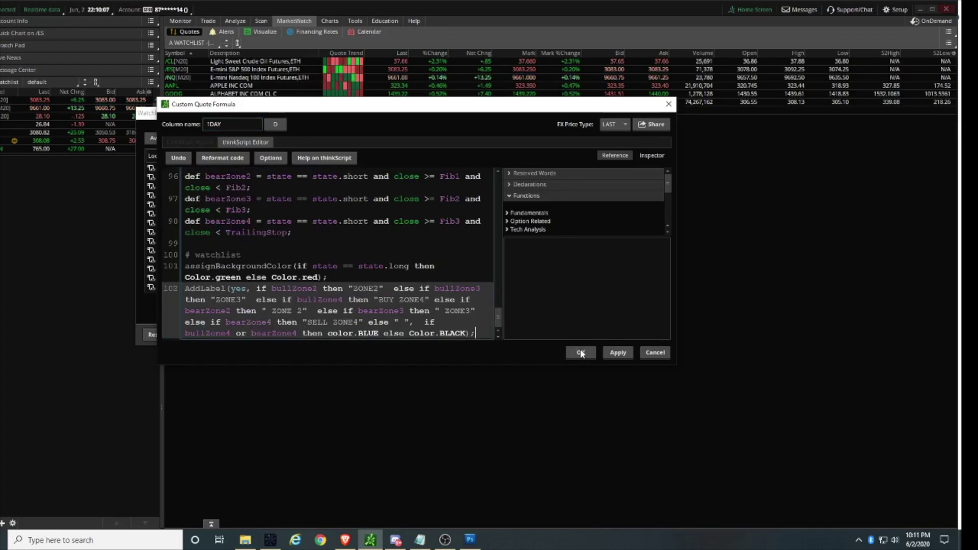
left_click(580, 353)
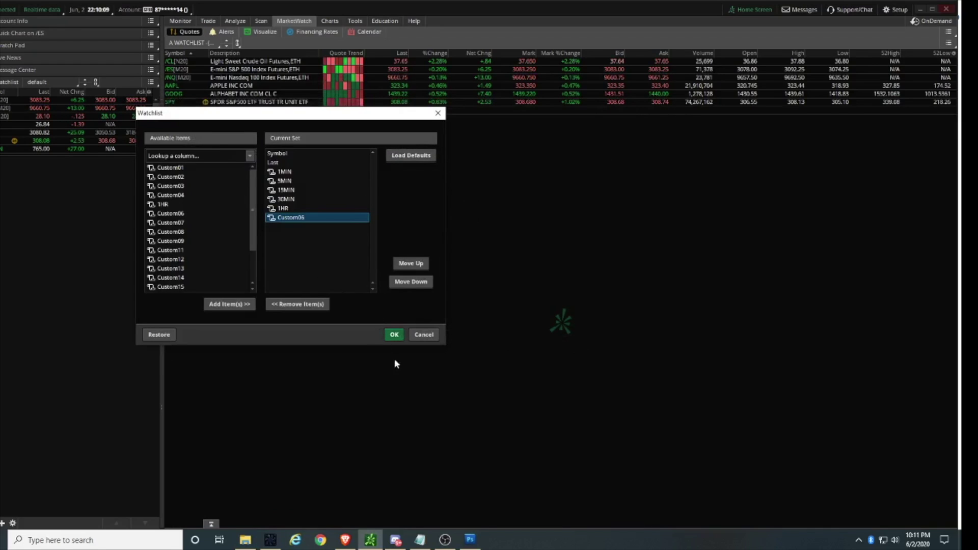
left_click(395, 335)
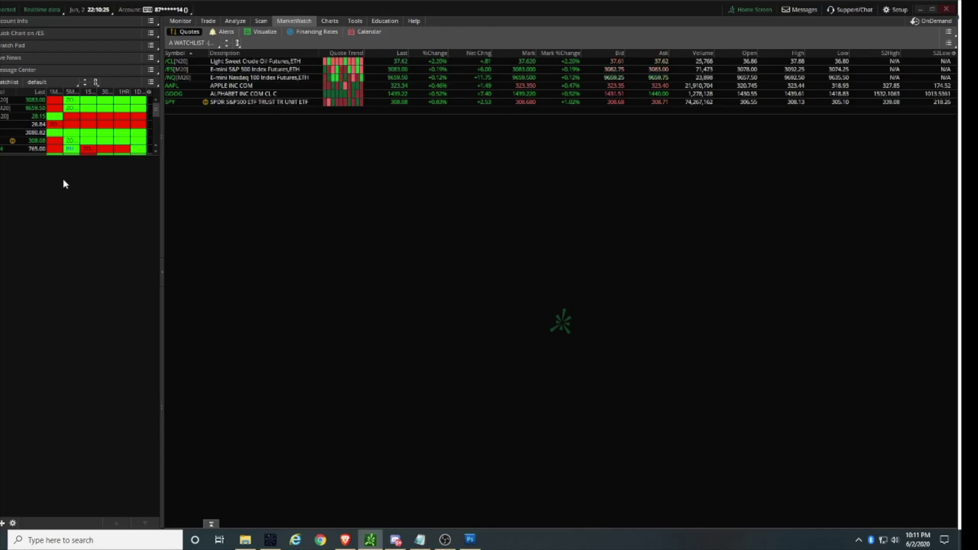
Step: Load the A WATCHLIST (TUTORIAL) 2020 list from Personal watchlists into the sidebar gadget
left_click(73, 85)
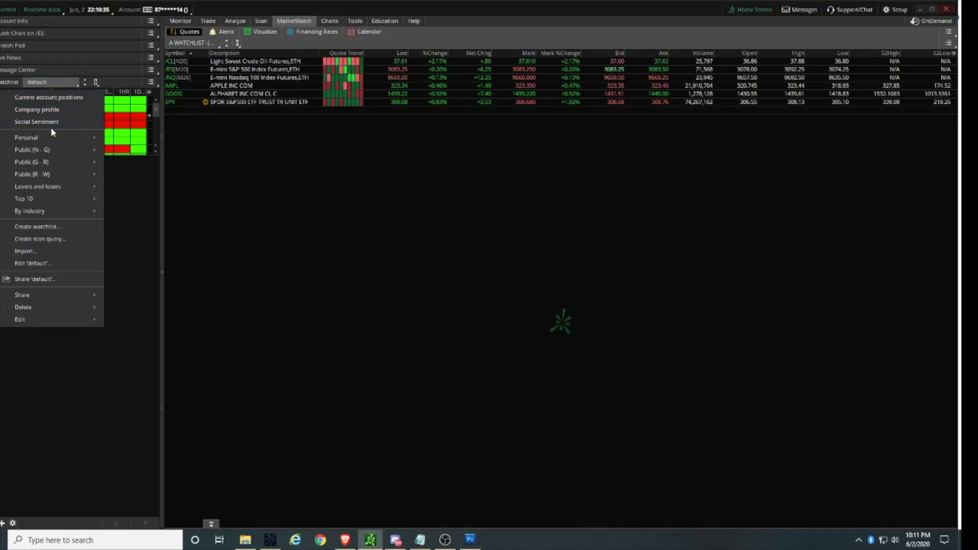
mouse_move(52, 139)
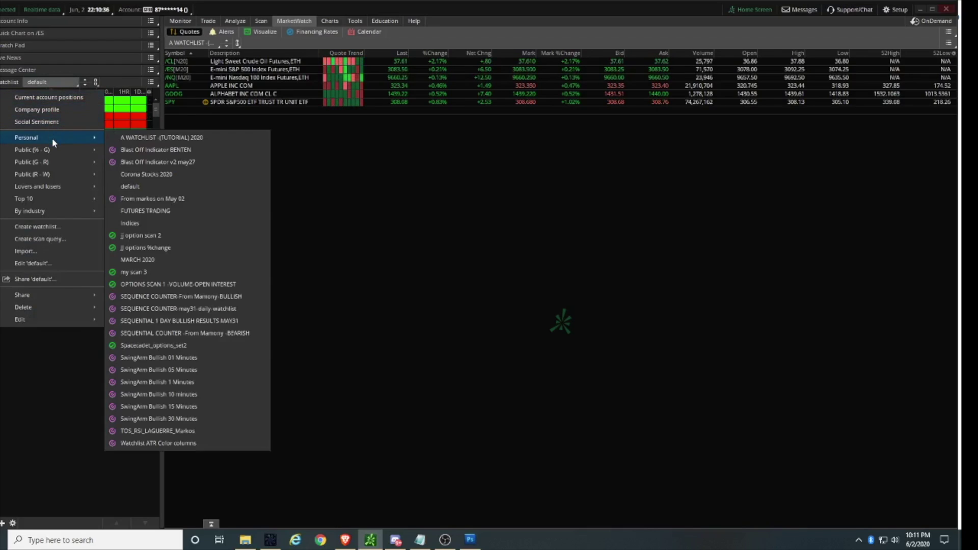
left_click(133, 136)
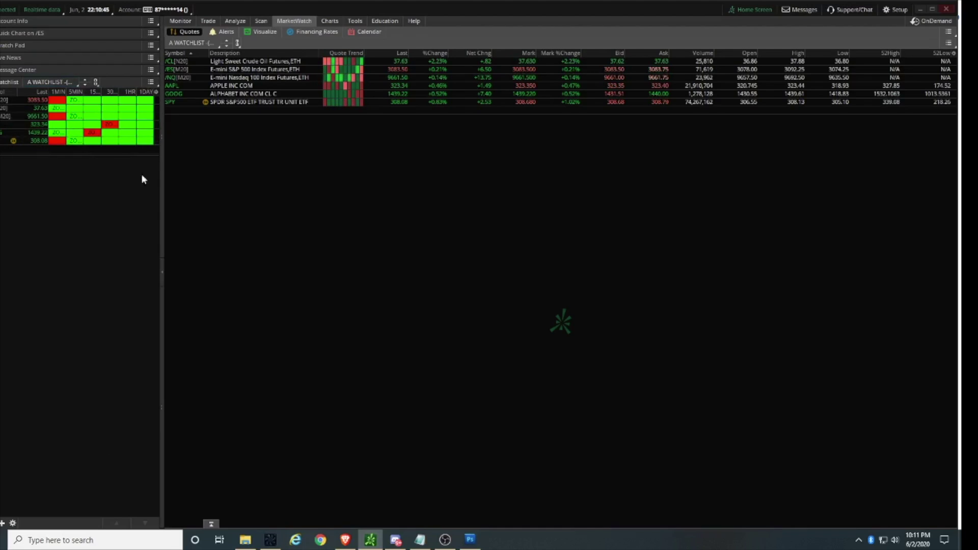
Step: Detach the watchlist gadget into a floating window, pin it always on top, and position it
left_click(153, 83)
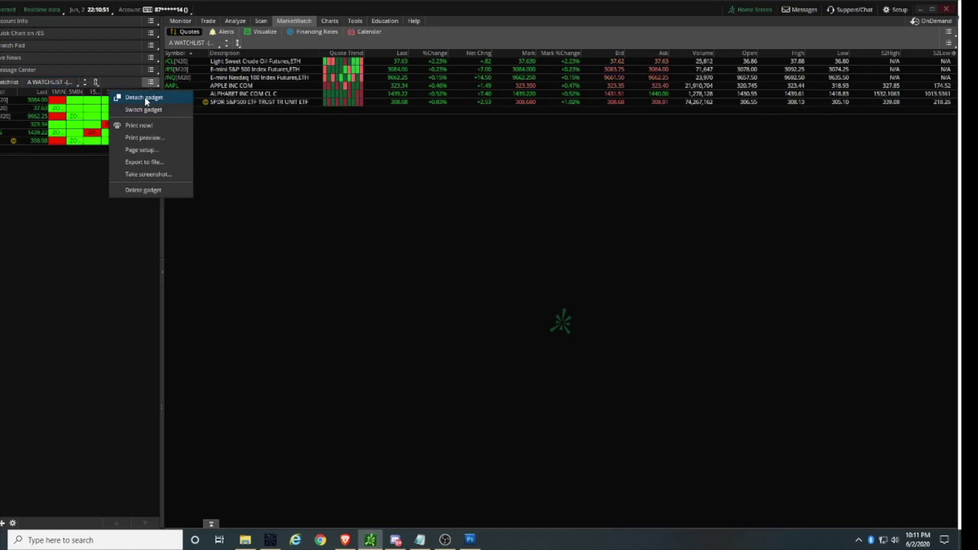
left_click(146, 98)
left_click_drag(71, 87, 299, 158)
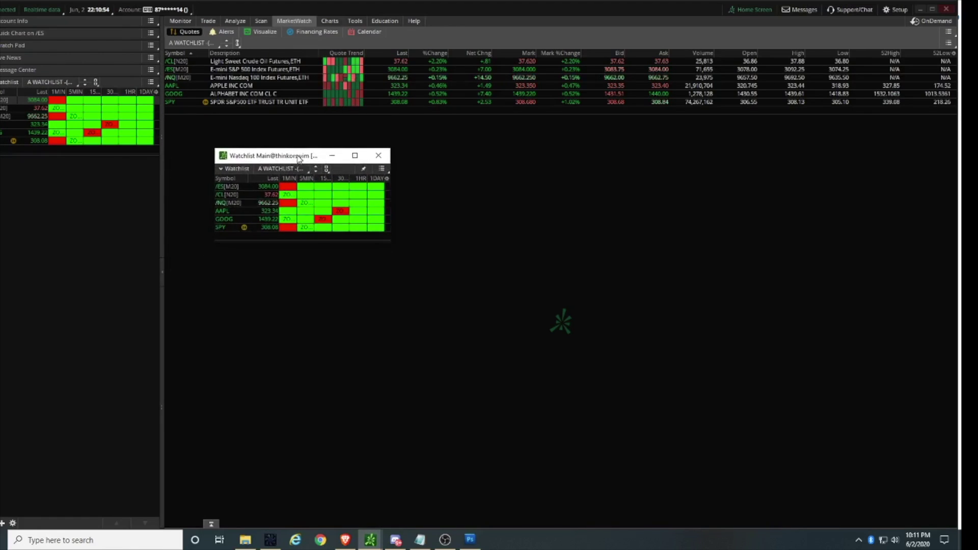
left_click(363, 168)
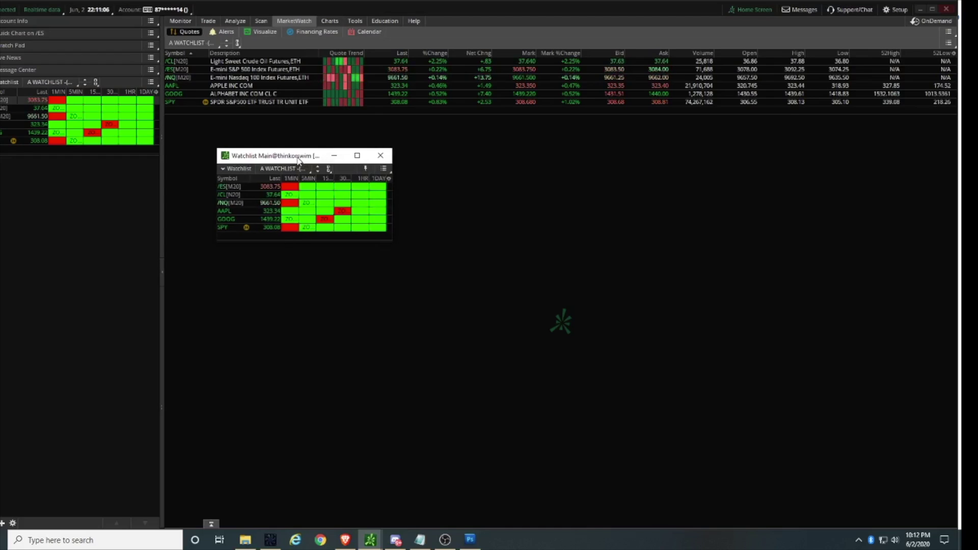
left_click_drag(305, 162, 234, 182)
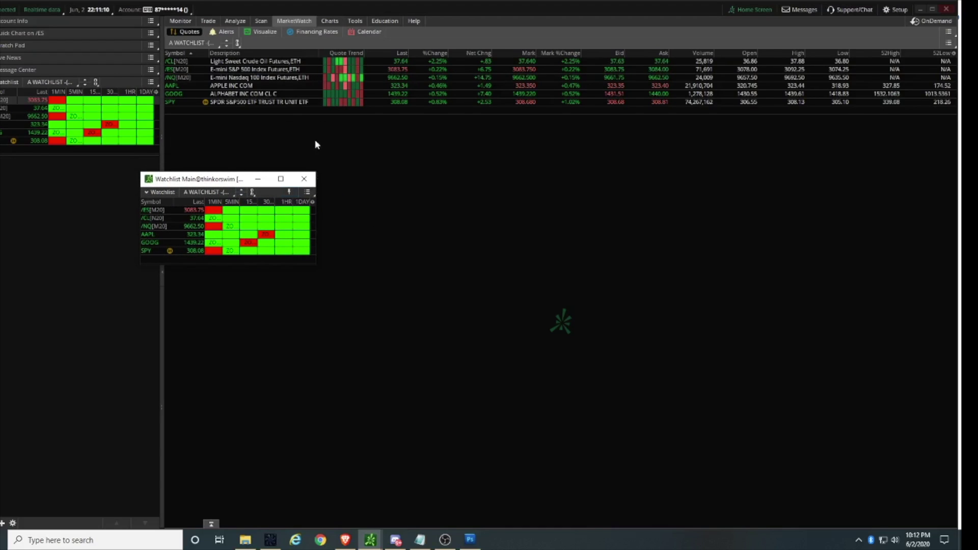
Step: Switch between the Tools, Education and Help pages to check the watchlist stays on top
left_click(355, 21)
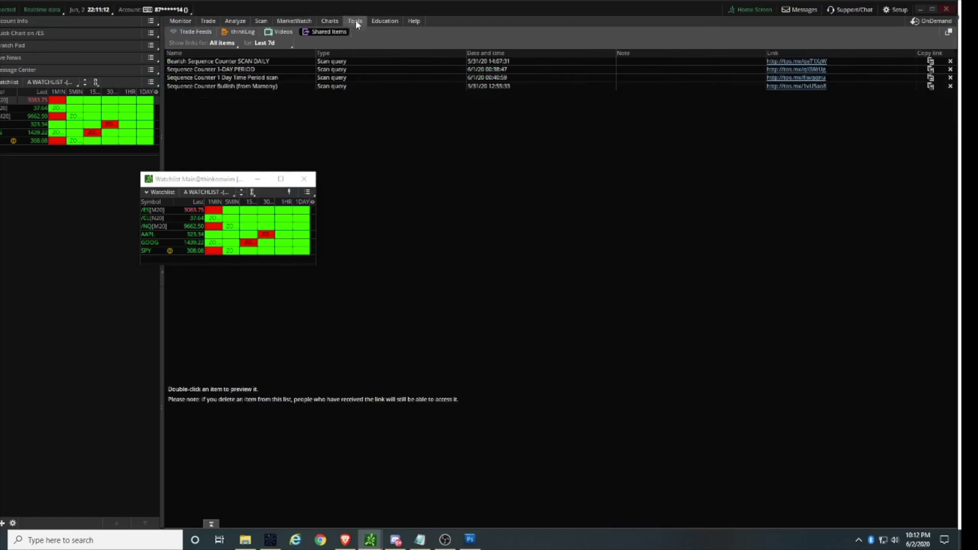
left_click(374, 21)
left_click(413, 21)
left_click(388, 22)
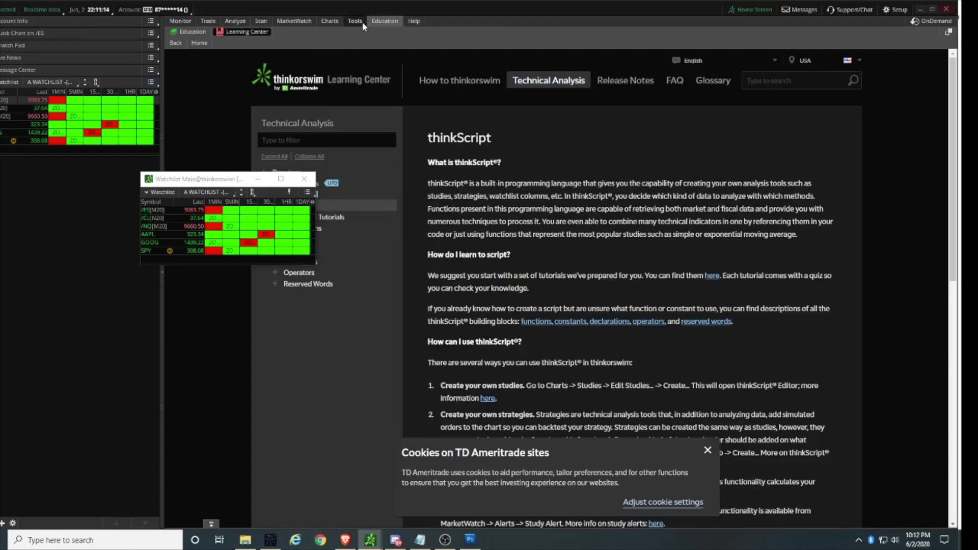
left_click(362, 23)
left_click(413, 21)
left_click(385, 21)
Step: Hide the side panel, return to MarketWatch Quotes, and reposition the floating watchlist
left_click_drag(201, 182, 269, 190)
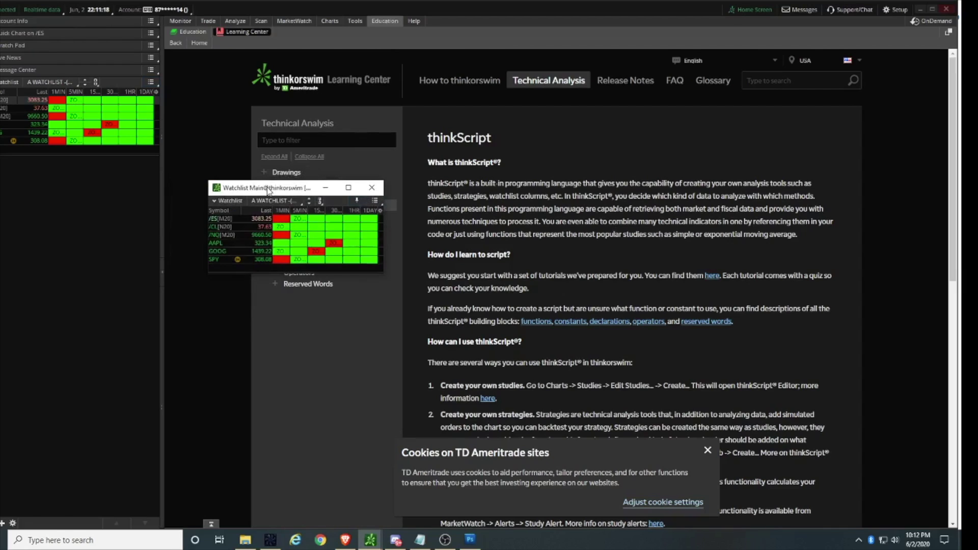
left_click(163, 275)
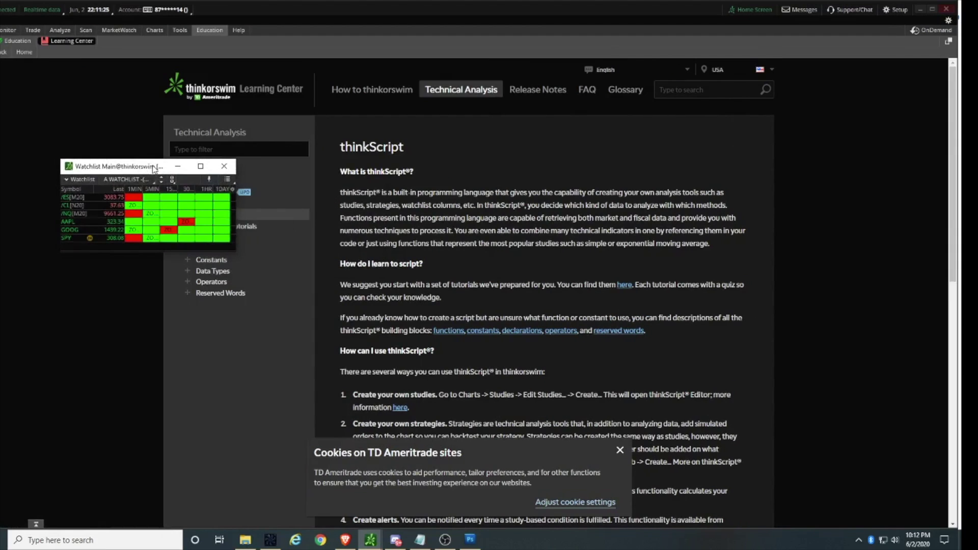
left_click(119, 30)
left_click_drag(117, 166, 205, 176)
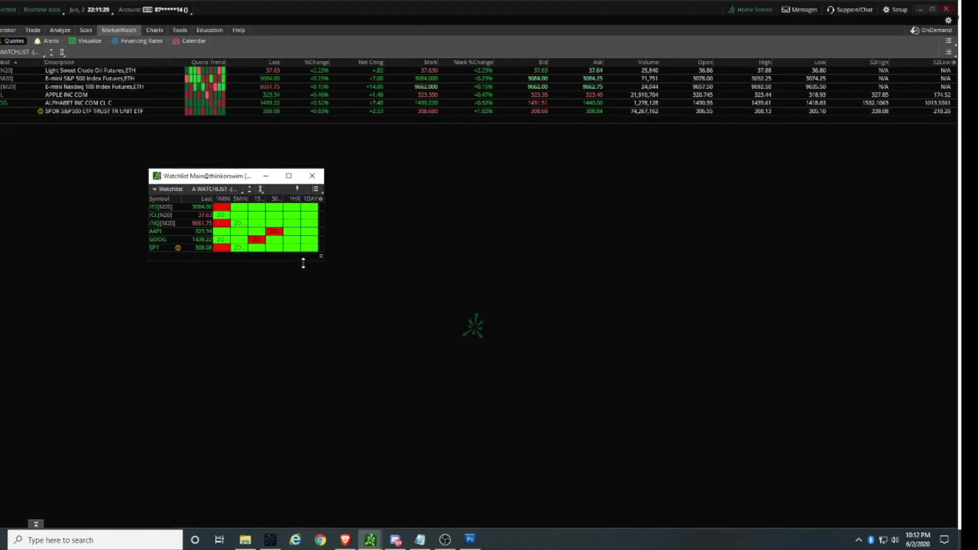